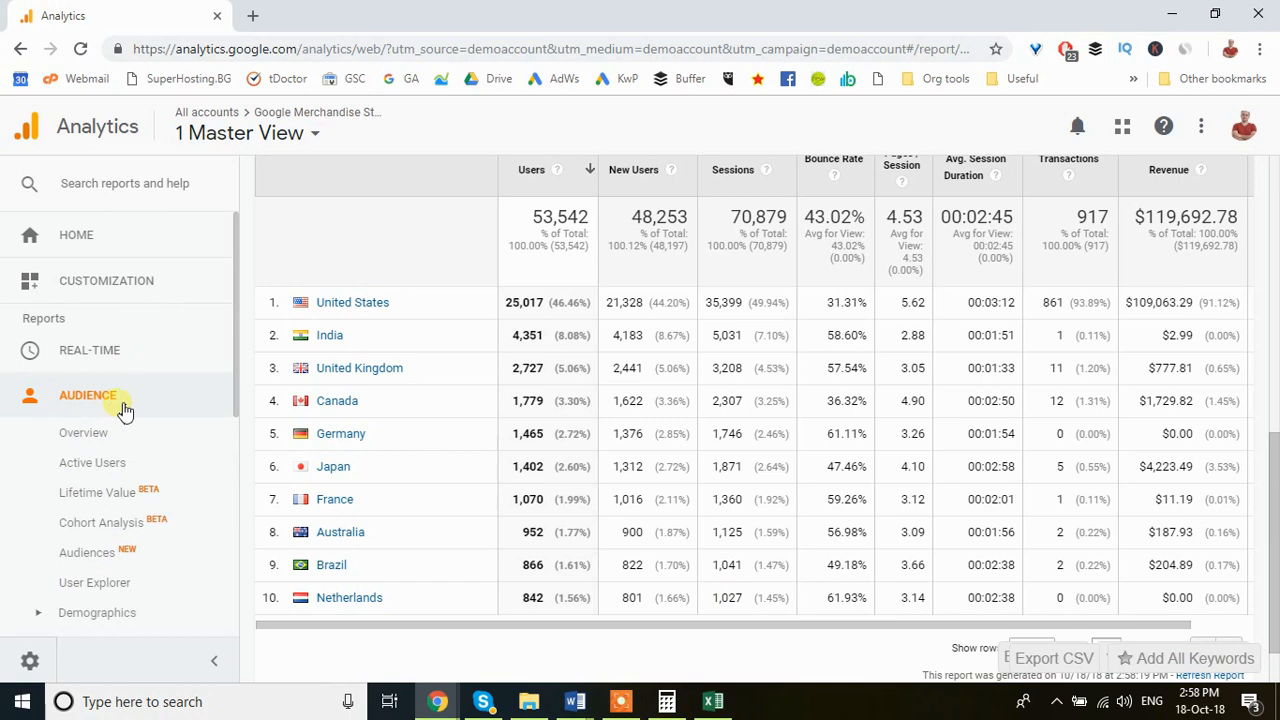
Examine the Audience Geo Location report, covering the world map of users and the per-country table
scroll(114, 420, "down", 4)
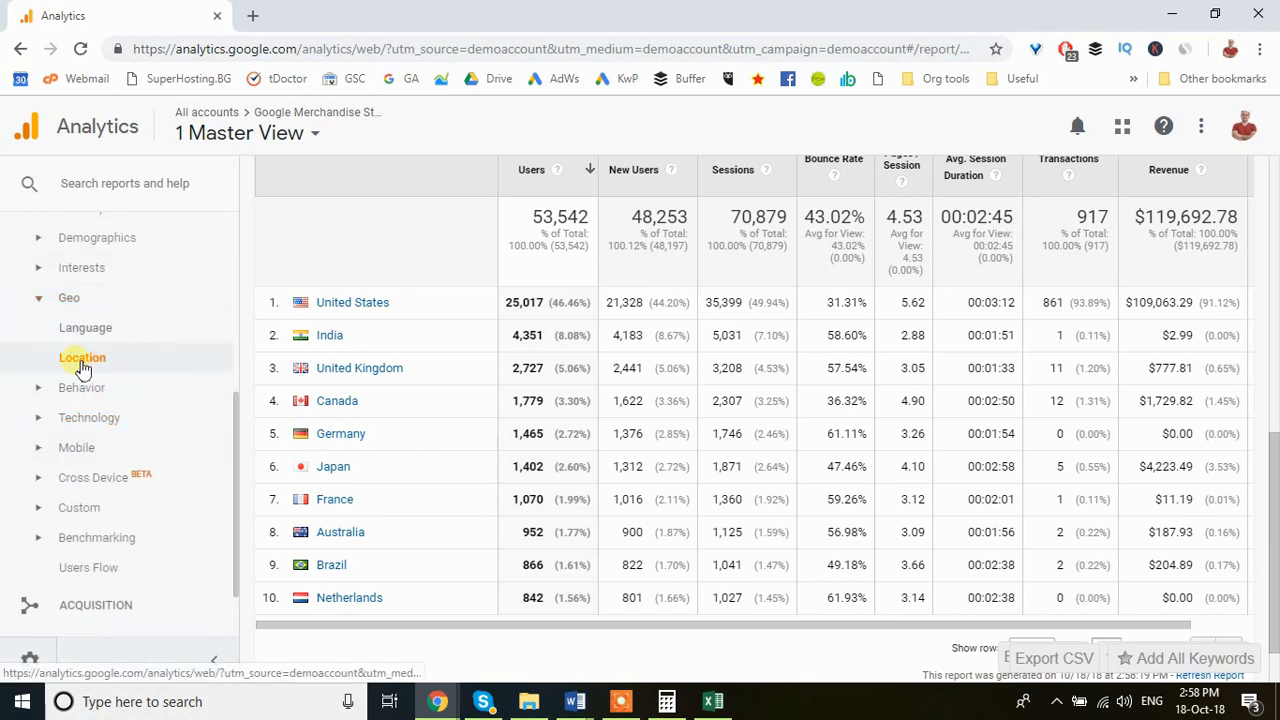
scroll(601, 517, "up", 5)
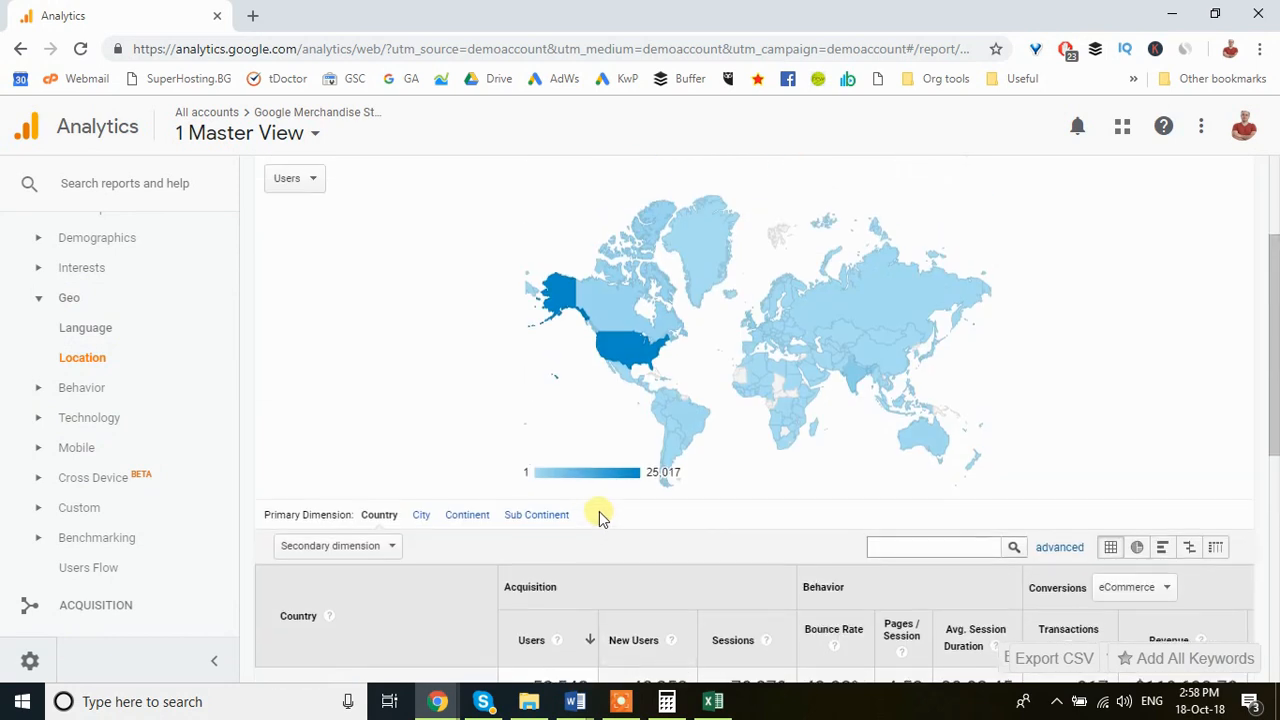
scroll(598, 516, "up", 1)
scroll(503, 481, "down", 3)
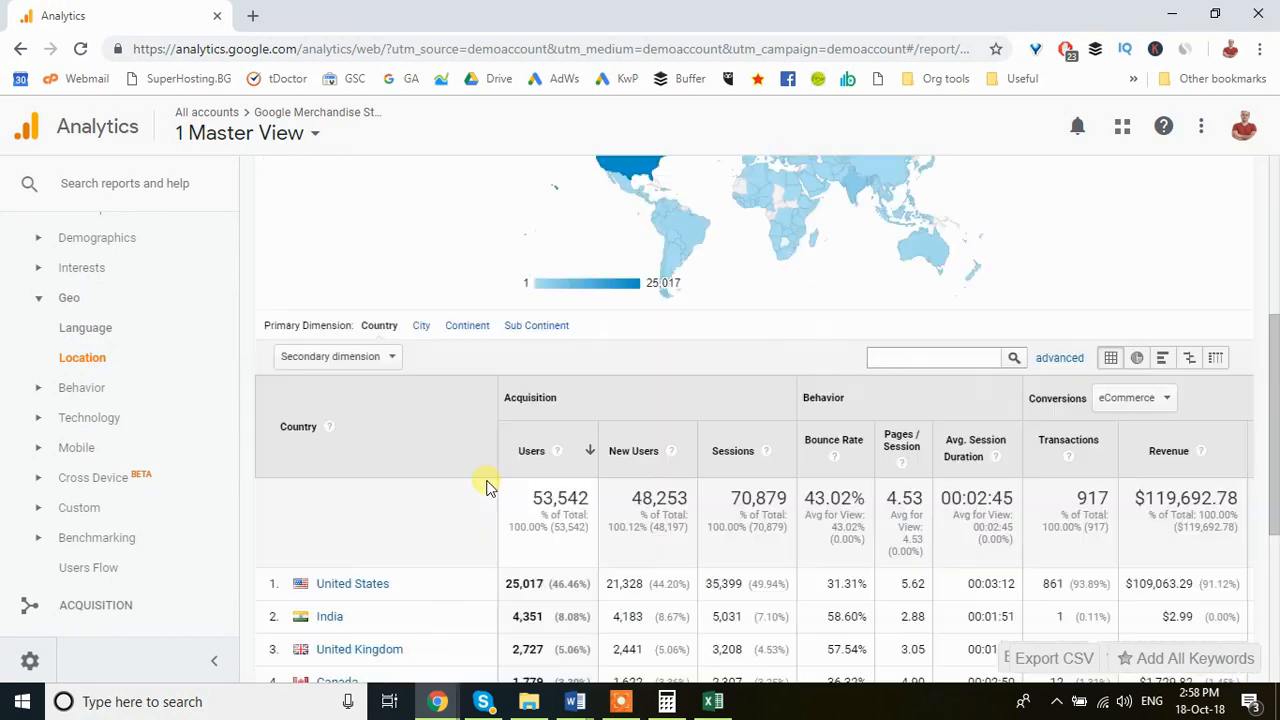
scroll(488, 486, "up", 2)
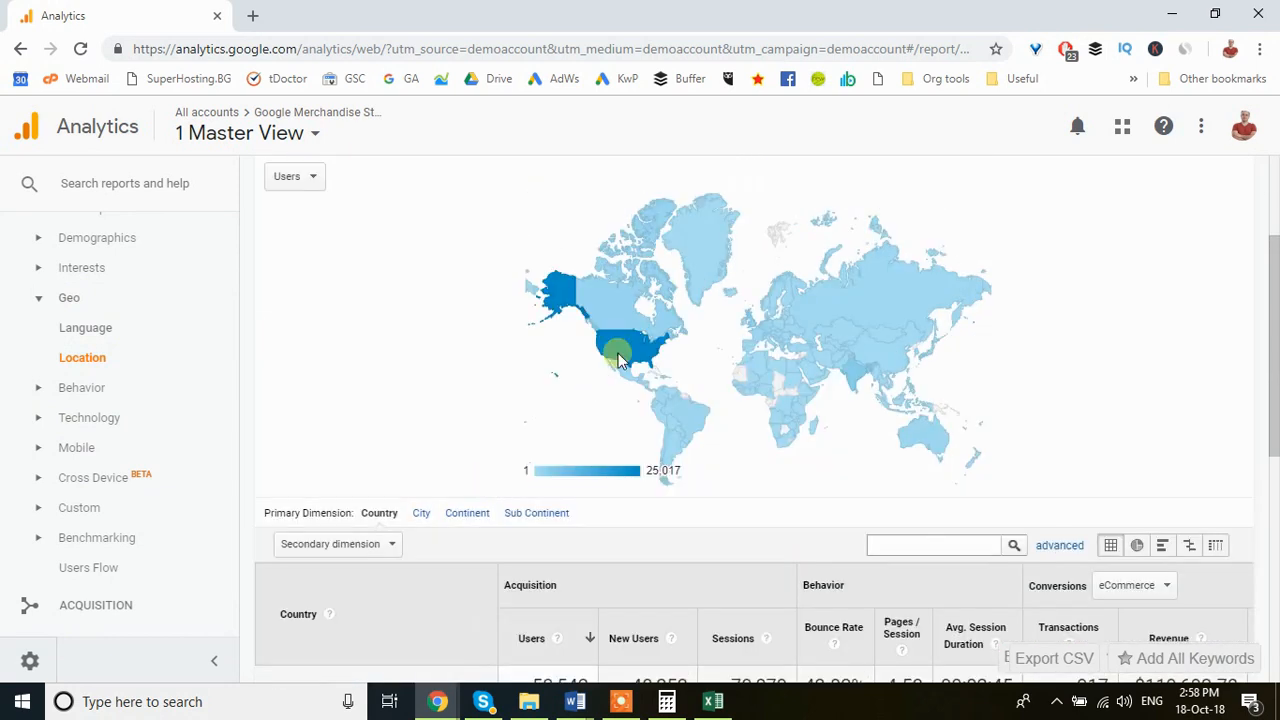
mouse_move(619, 351)
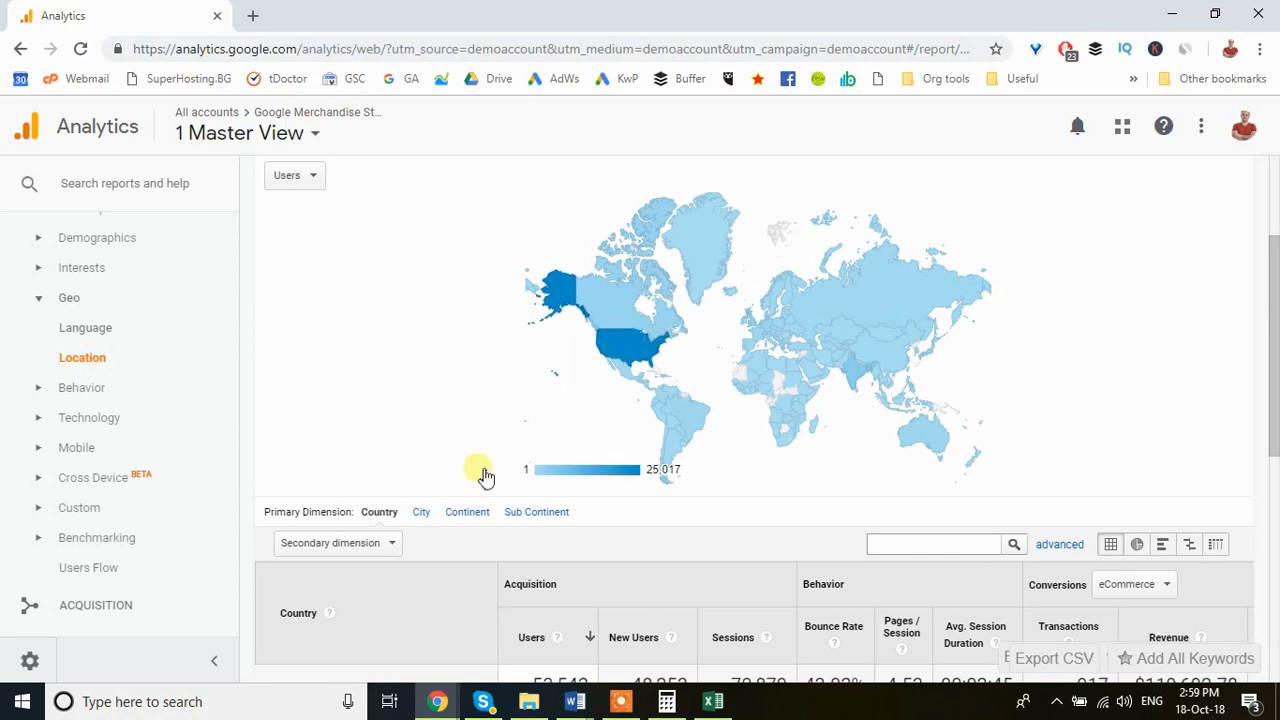
scroll(483, 474, "down", 2)
scroll(483, 474, "up", 2)
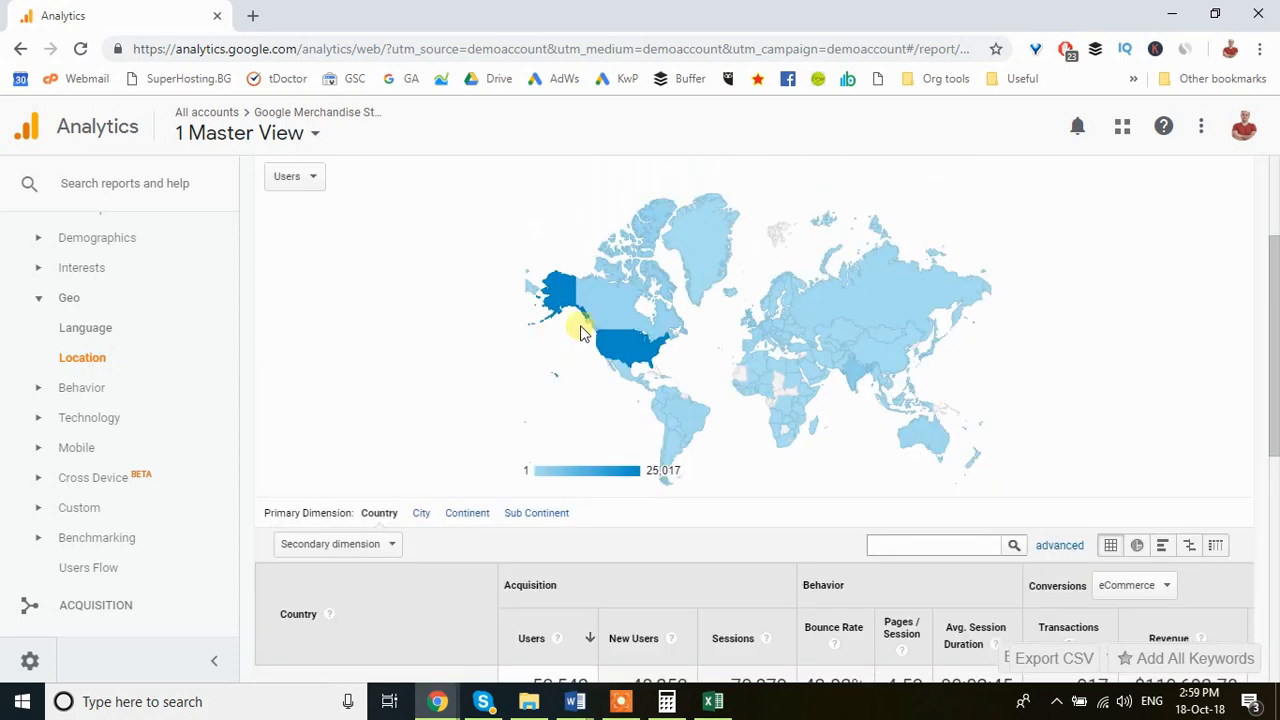
scroll(490, 494, "down", 4)
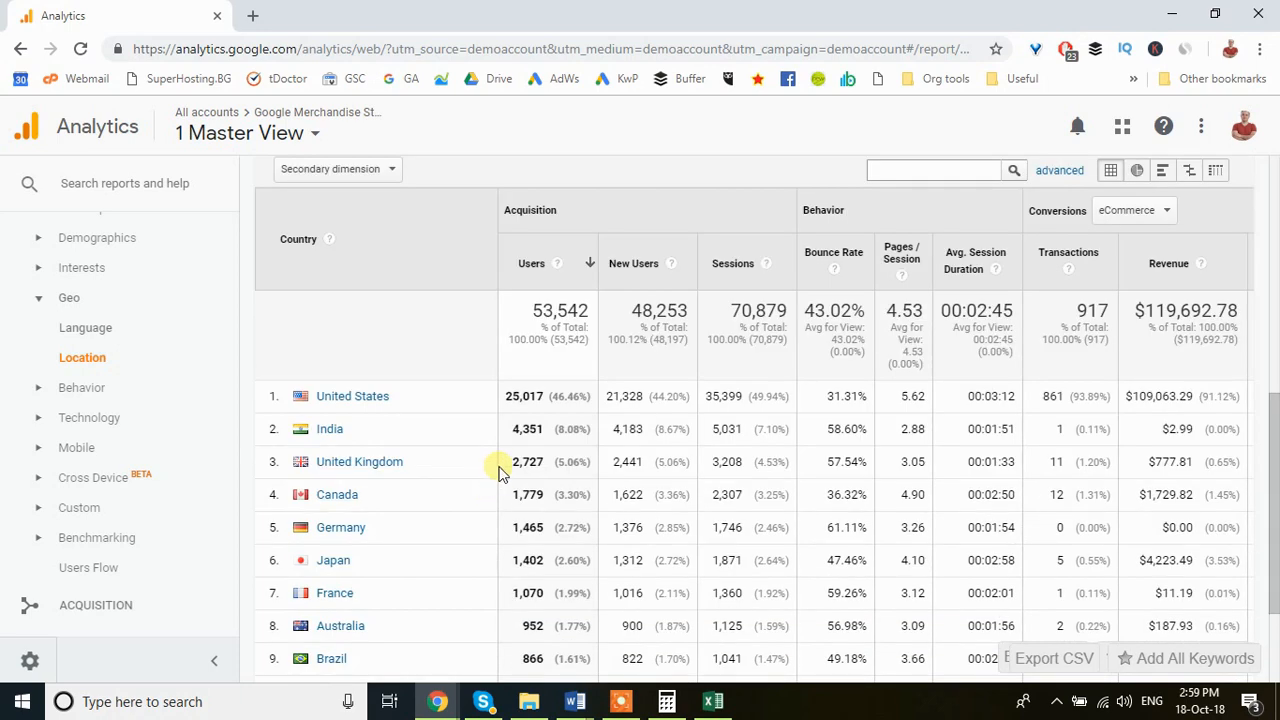
scroll(500, 468, "down", 1)
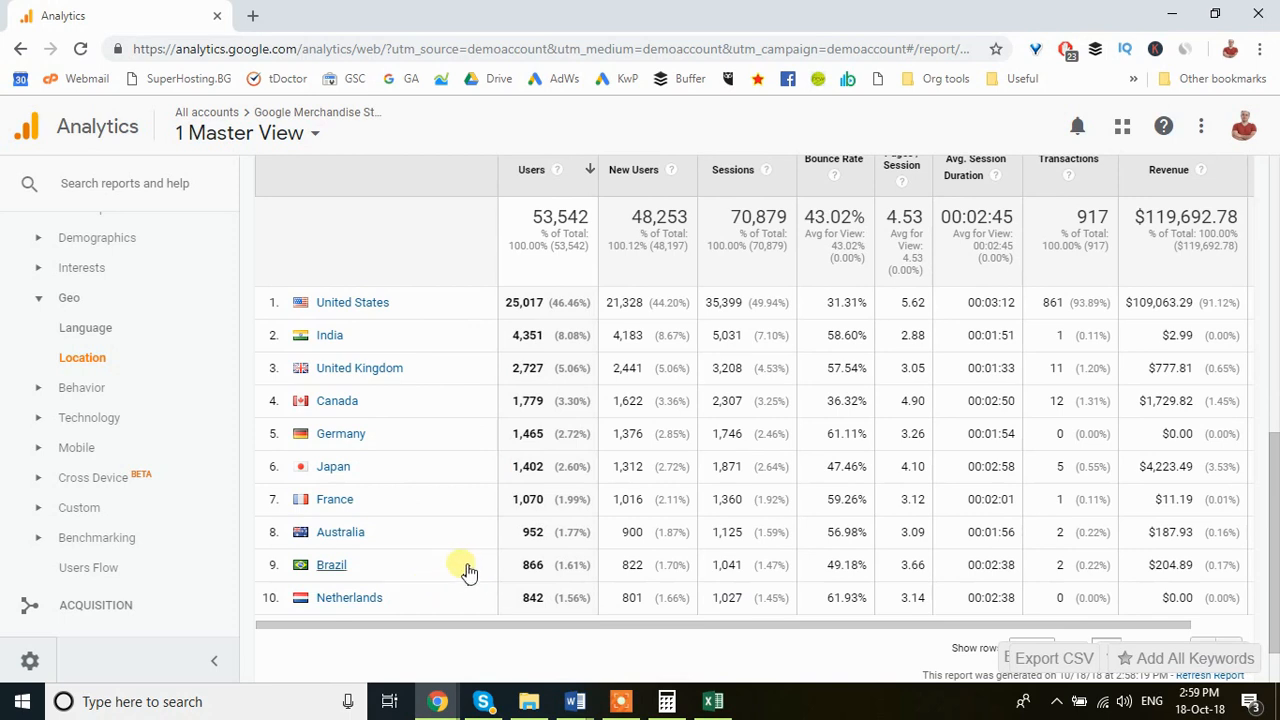
scroll(470, 571, "up", 1)
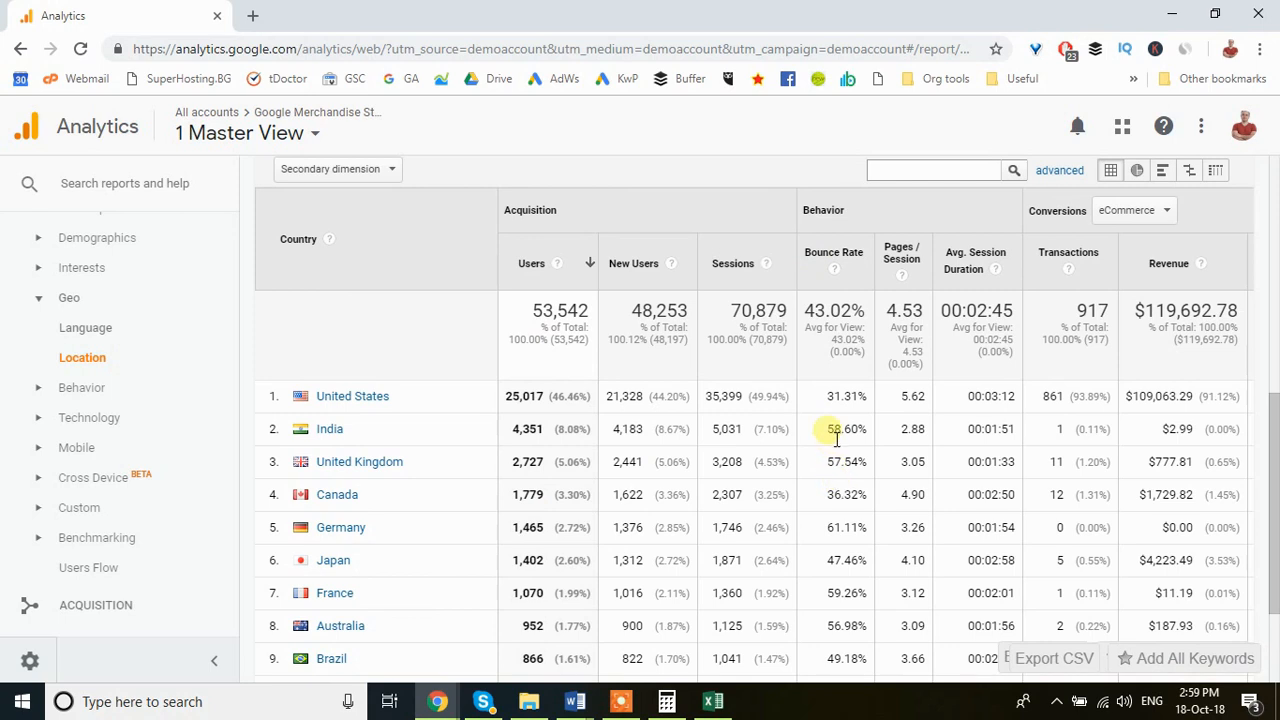
Compare the bounce rates of India and Germany in the country table, highlighting each figure in turn
left_click_drag(827, 430, 872, 435)
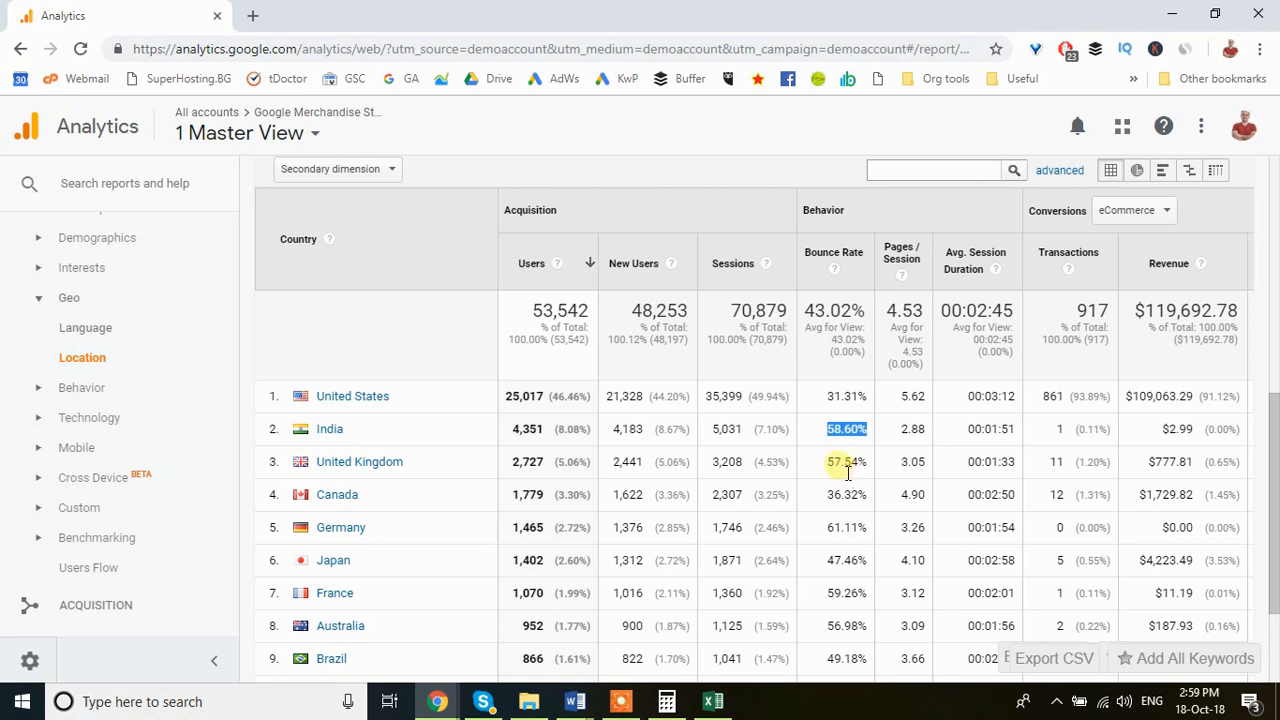
left_click(845, 468)
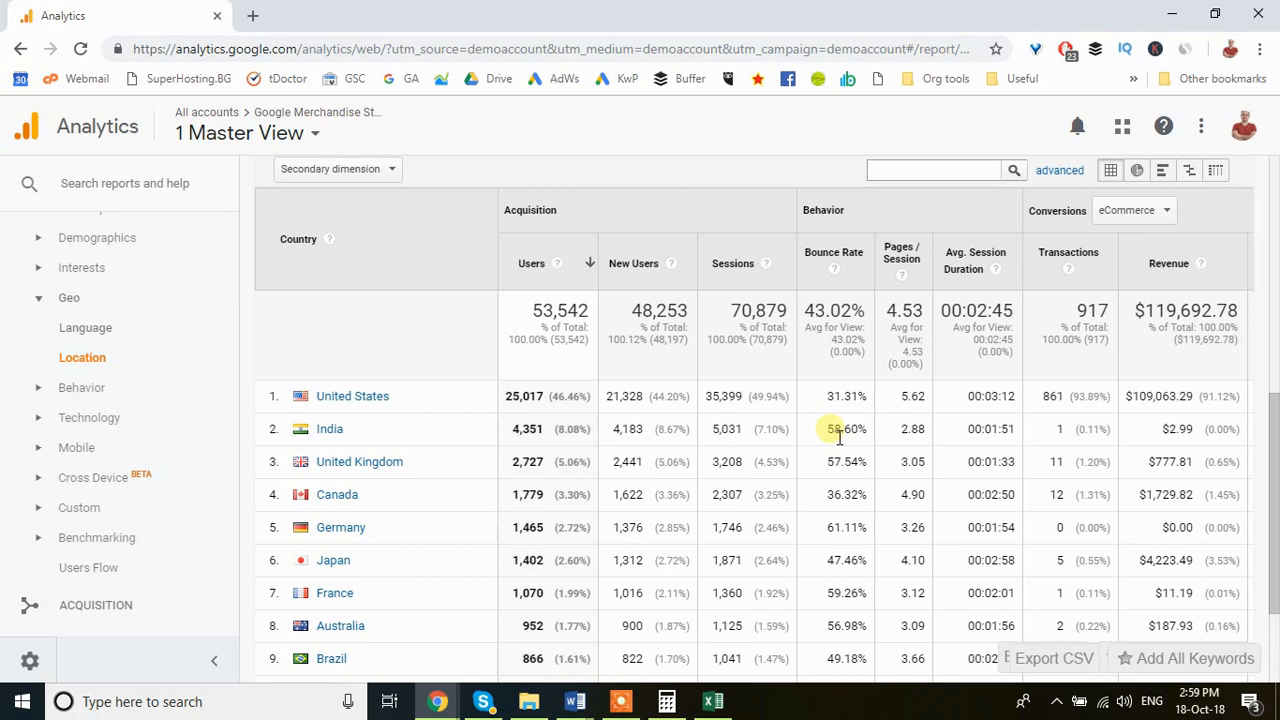
left_click_drag(828, 429, 856, 429)
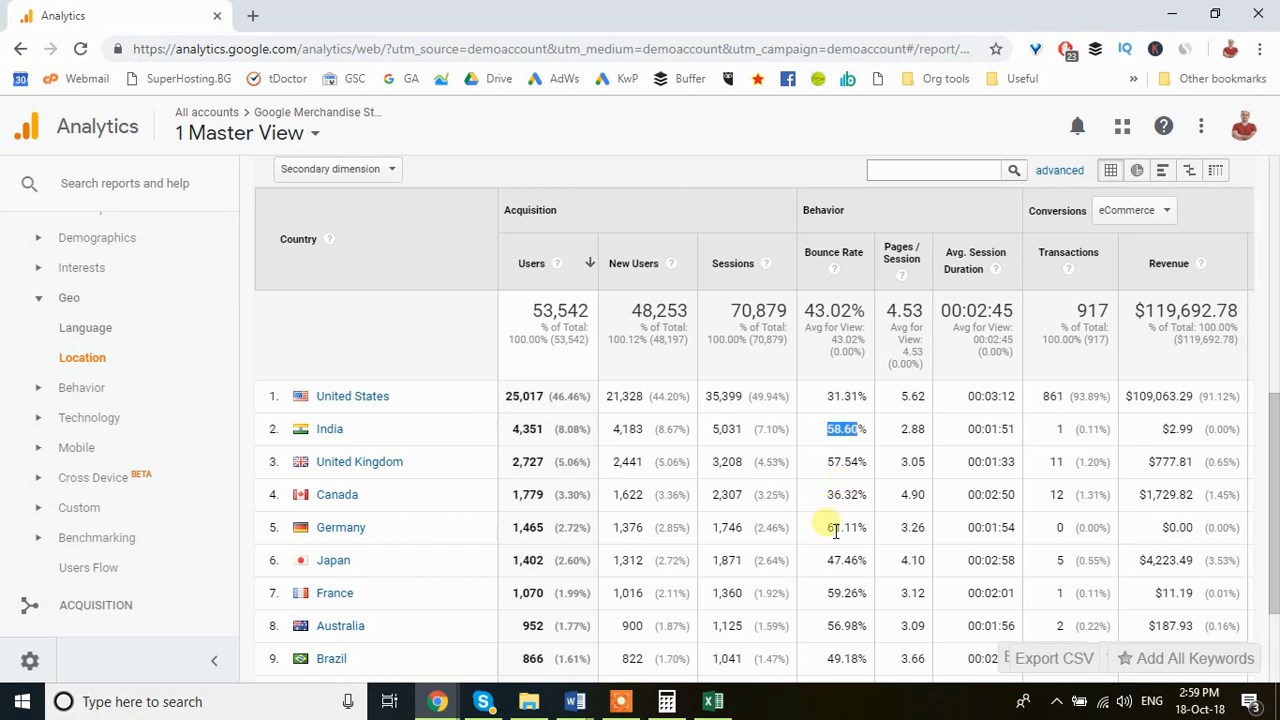
left_click_drag(826, 527, 857, 532)
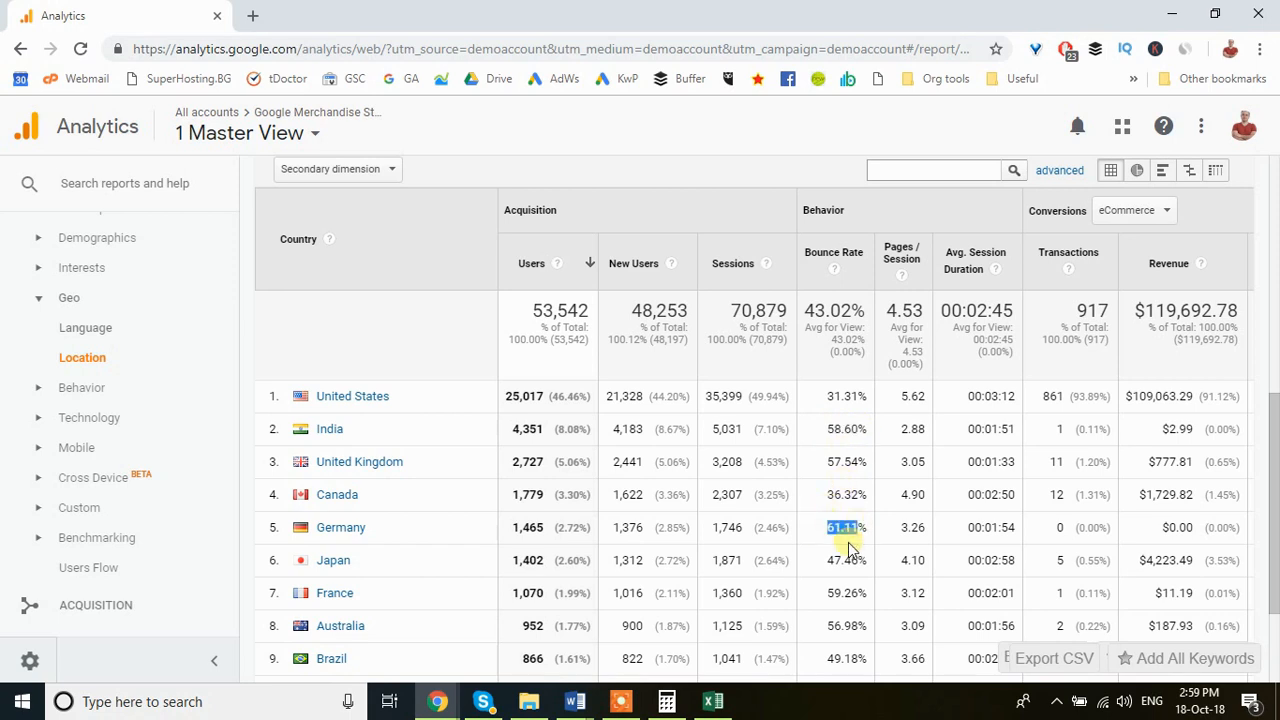
left_click_drag(824, 429, 855, 438)
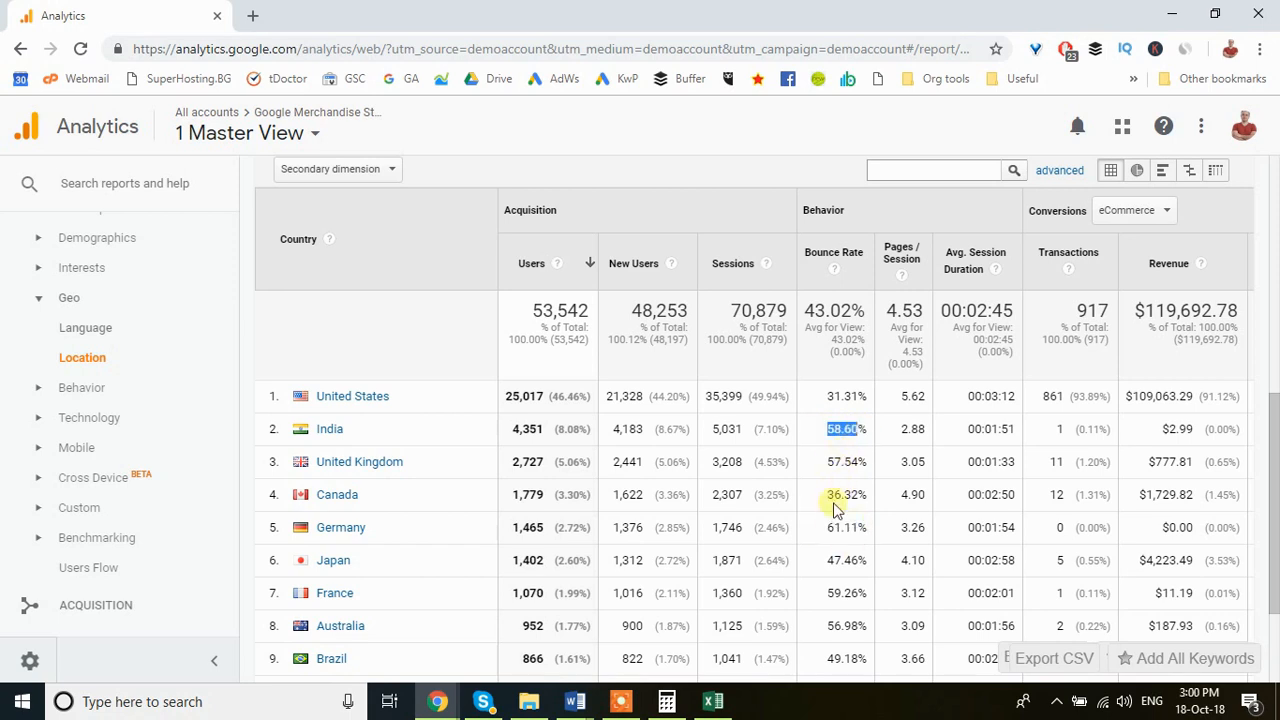
left_click_drag(826, 533, 860, 530)
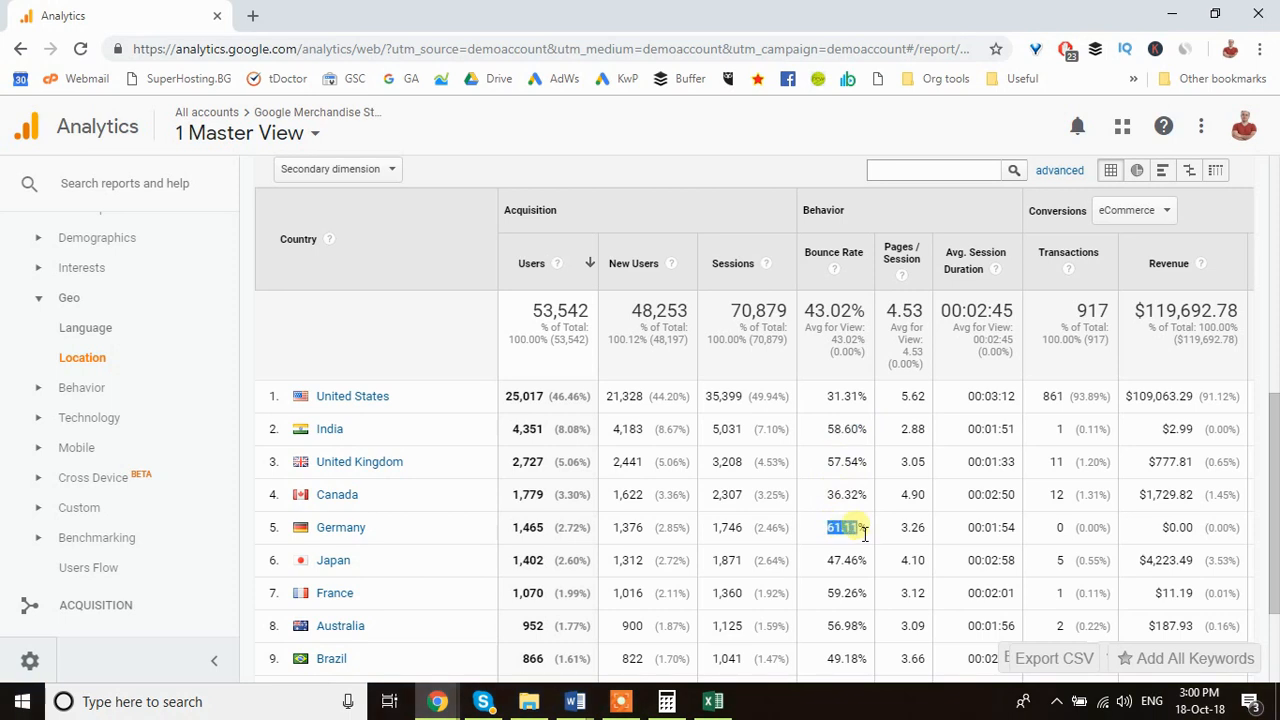
mouse_move(827, 429)
left_mouse_down()
mouse_move(861, 432)
mouse_move(849, 429)
left_mouse_up()
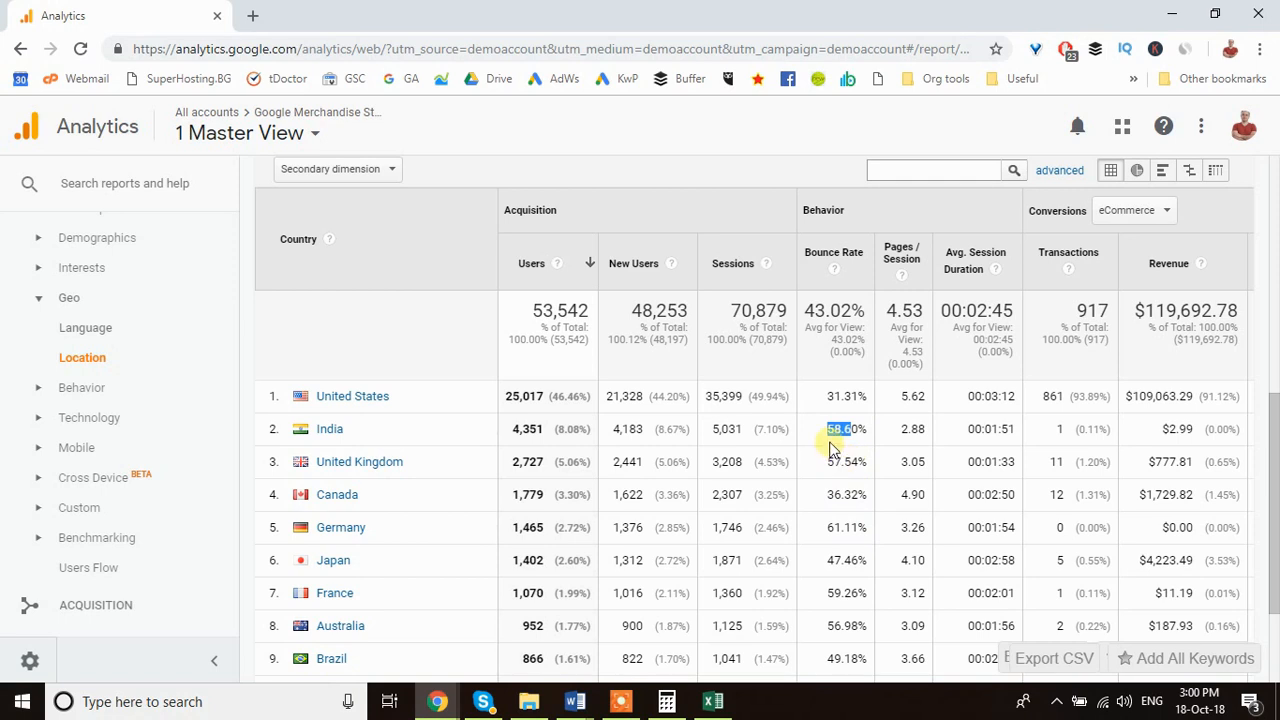
left_click(830, 450)
left_click_drag(828, 430, 866, 432)
left_click(833, 445)
double_click(829, 528)
left_click_drag(826, 432, 862, 435)
left_click(845, 443)
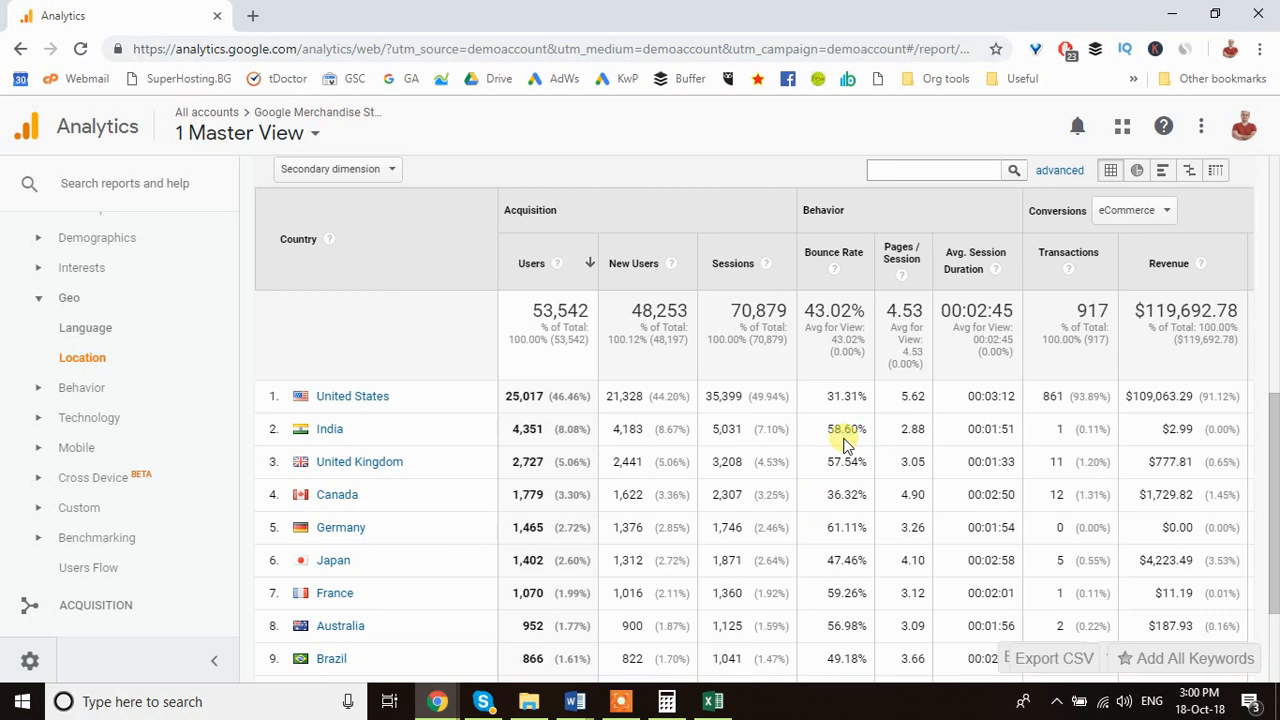
double_click(830, 535)
double_click(829, 428)
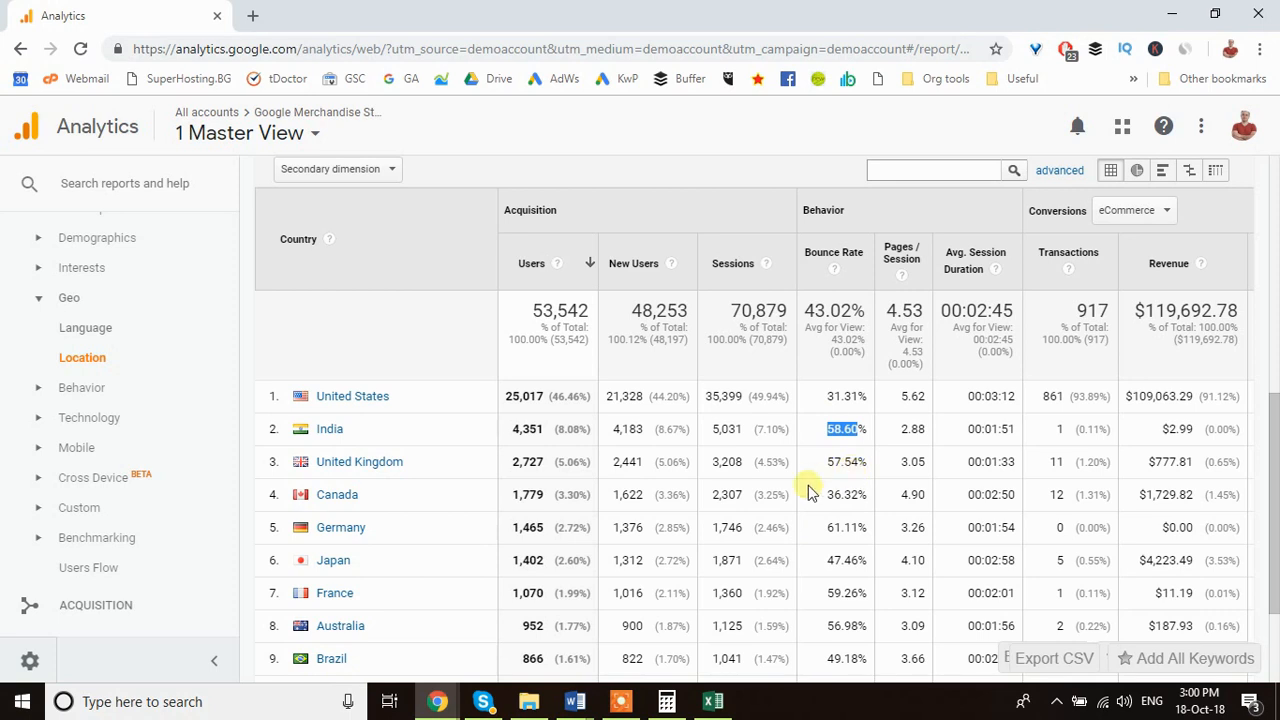
left_click(830, 535)
left_click_drag(830, 535, 865, 535)
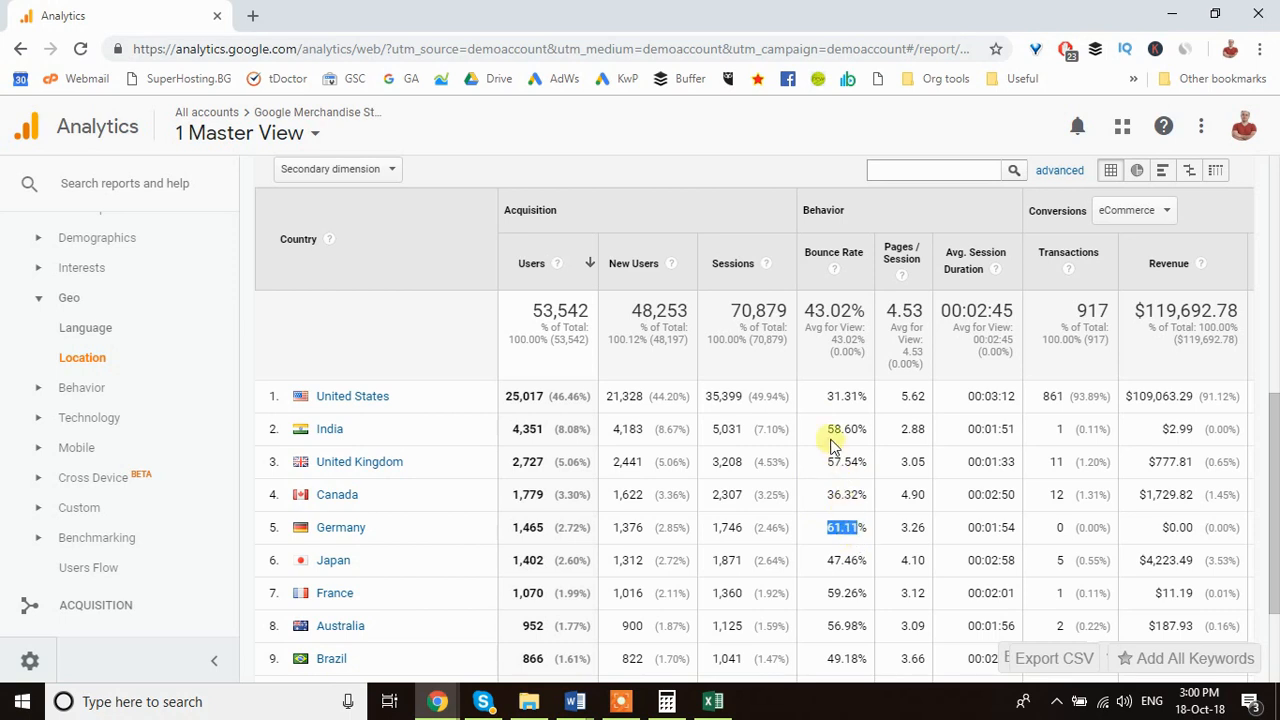
left_click_drag(827, 428, 852, 430)
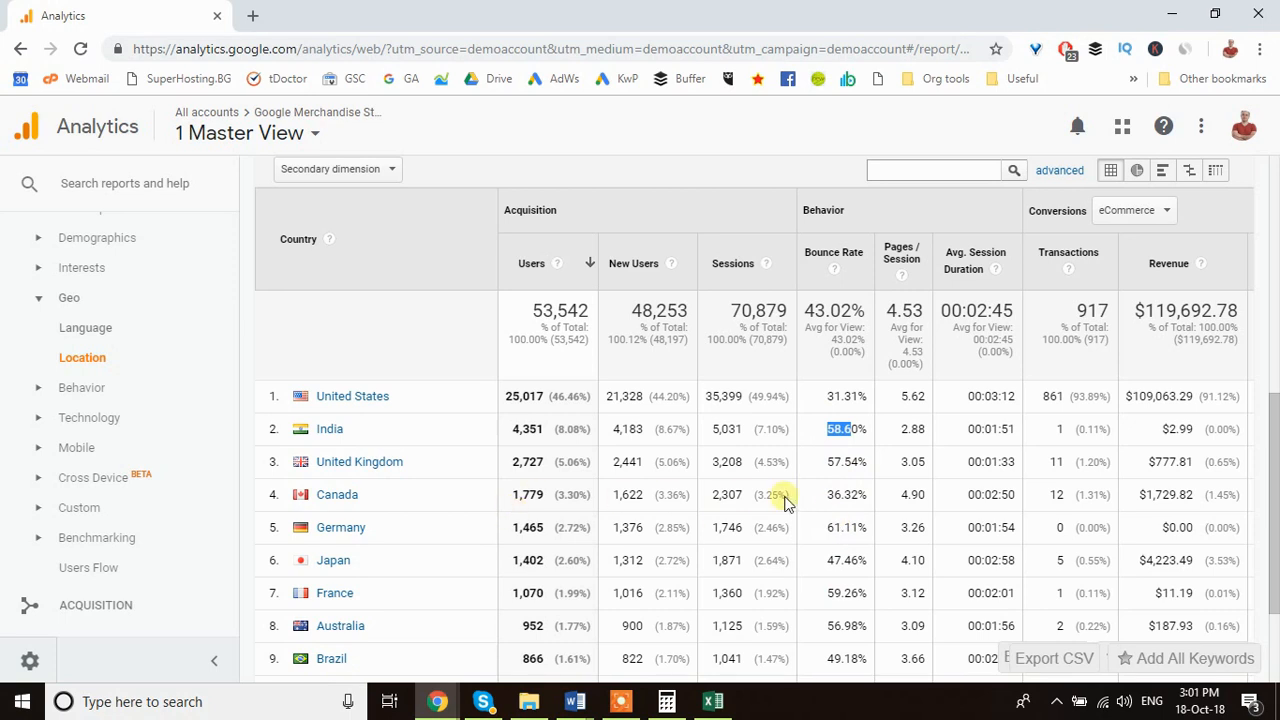
Examine the bounce rates of Canada, the United States and the United Kingdom, highlighting each figure
left_click_drag(825, 496, 871, 503)
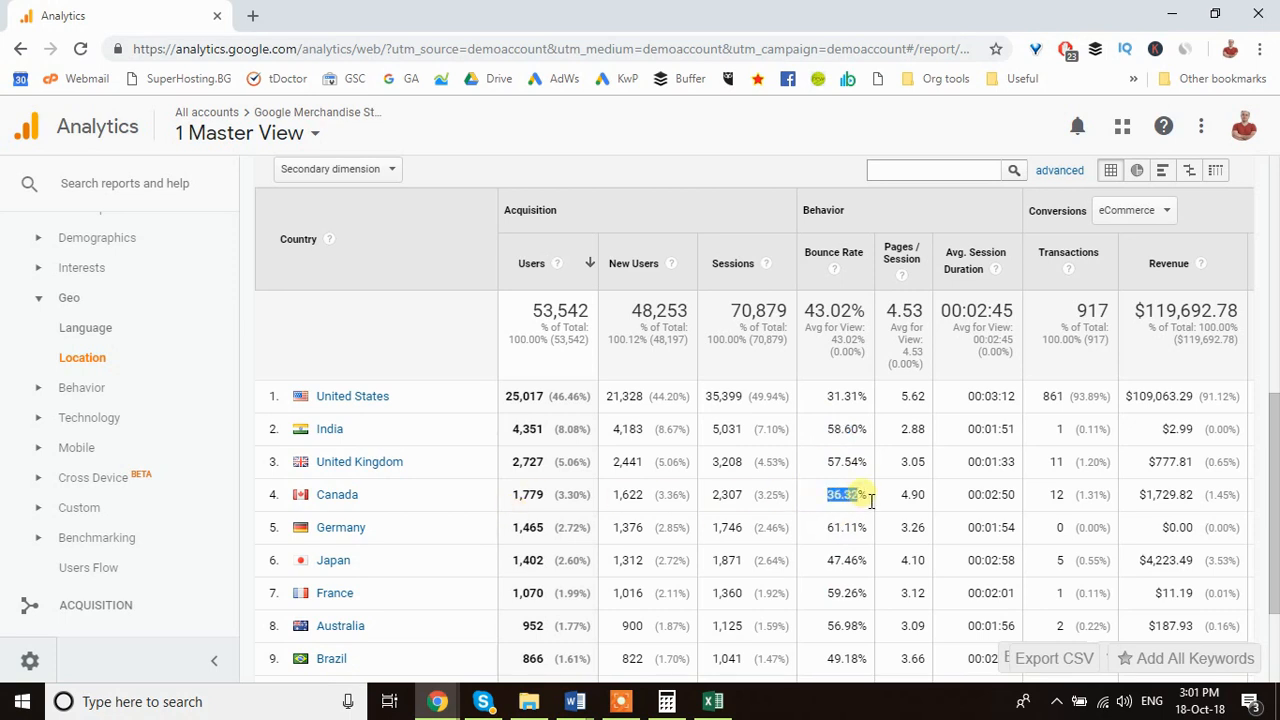
left_click(827, 402)
left_click_drag(826, 402, 851, 402)
left_click_drag(835, 501, 868, 507)
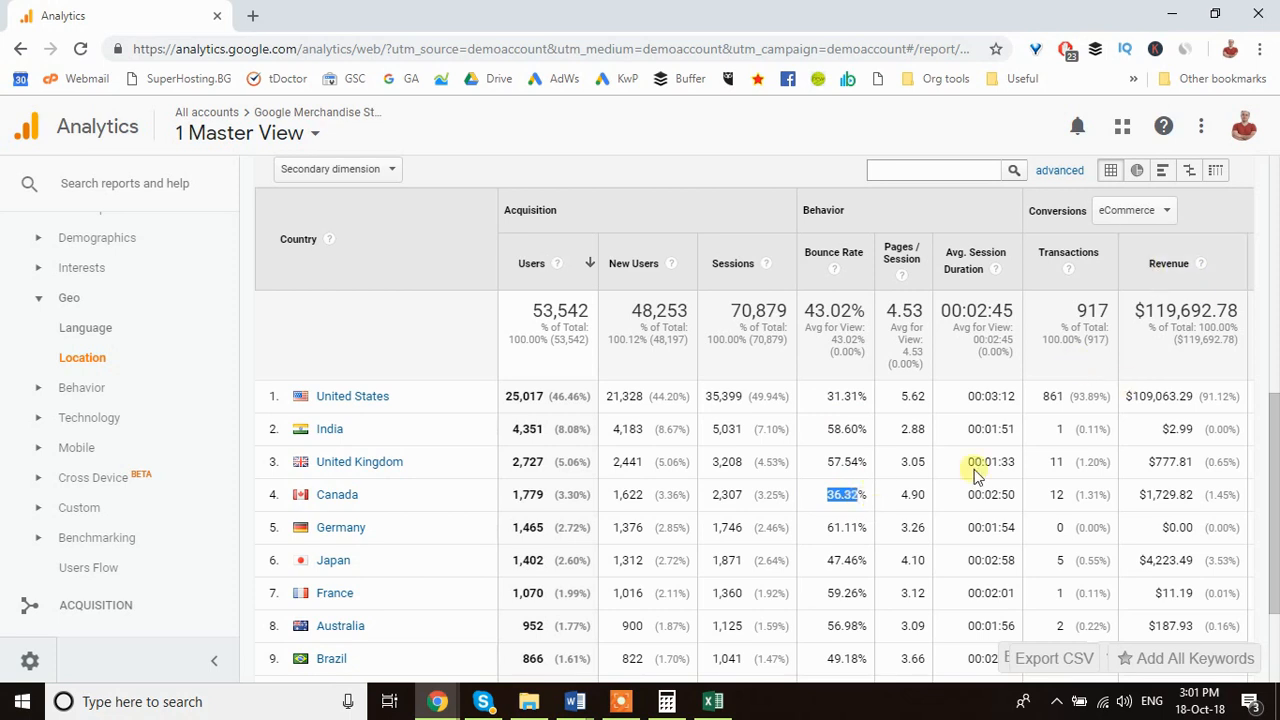
left_click(838, 496)
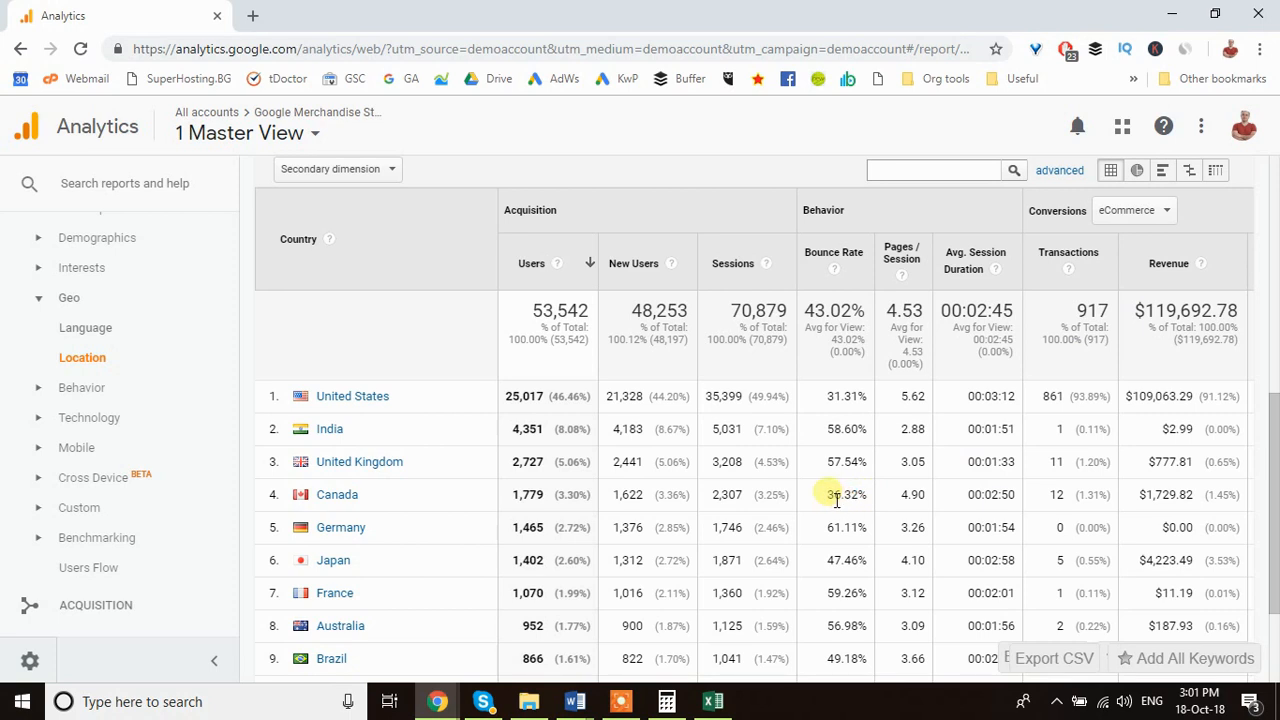
left_click_drag(827, 497, 868, 500)
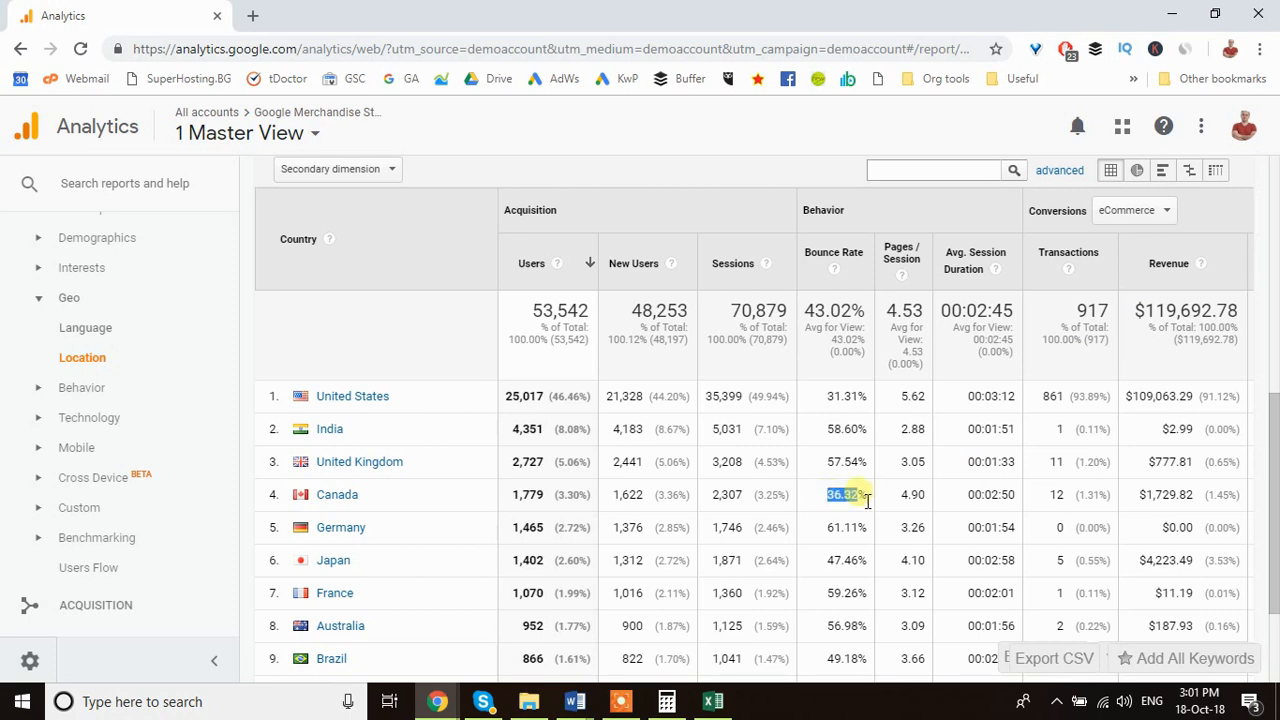
left_click_drag(828, 463, 862, 468)
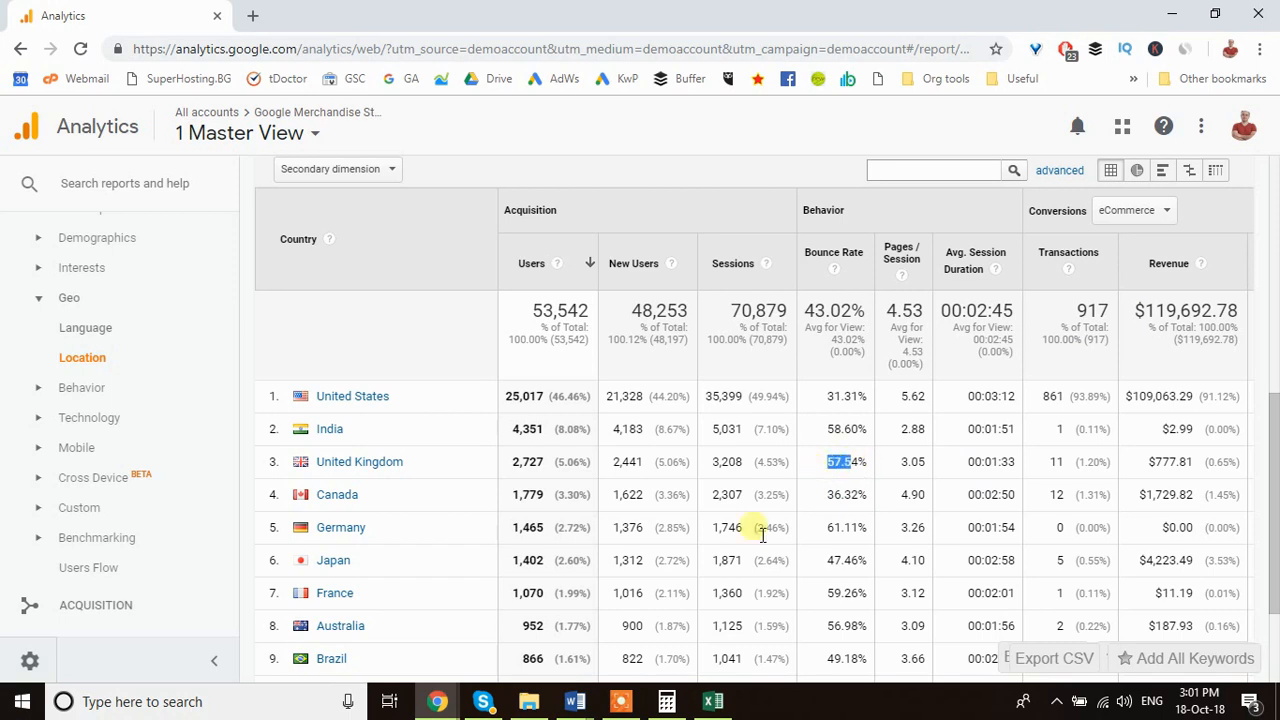
left_click(832, 484)
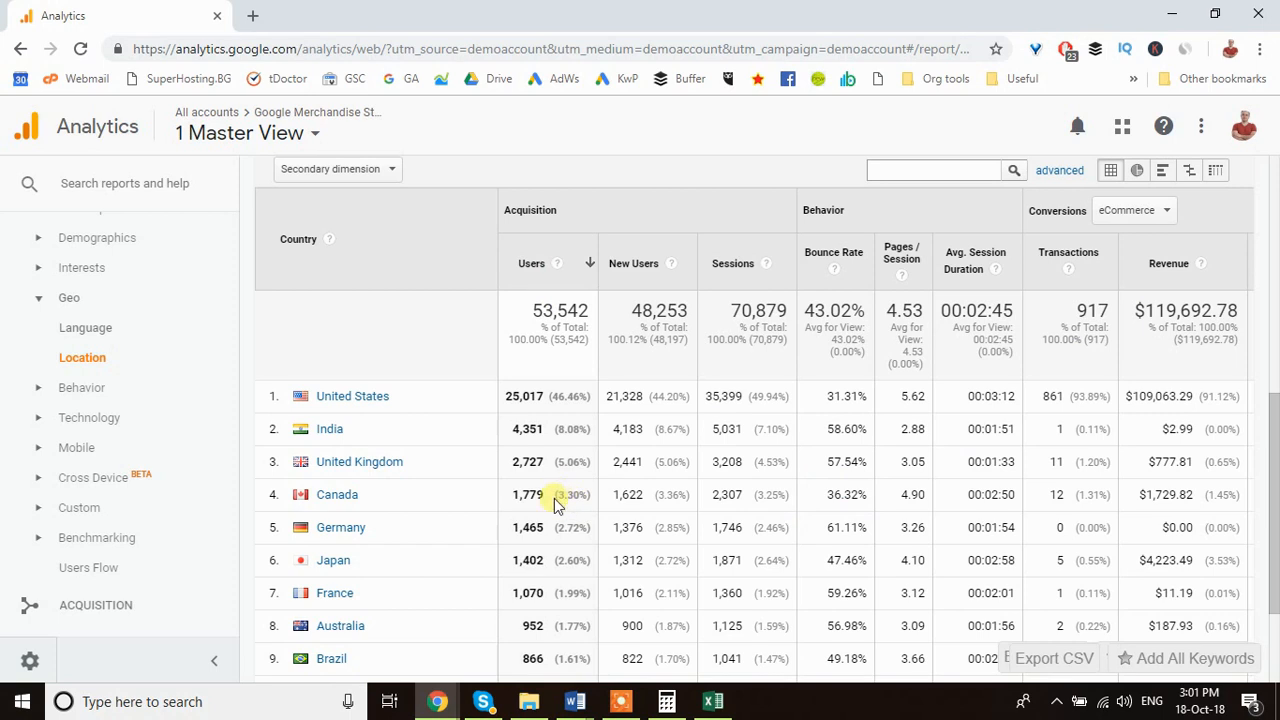
Calculate the United States revenue per user in Calculator by dividing 109063 by 25017, and minimize Calculator
left_click(666, 701)
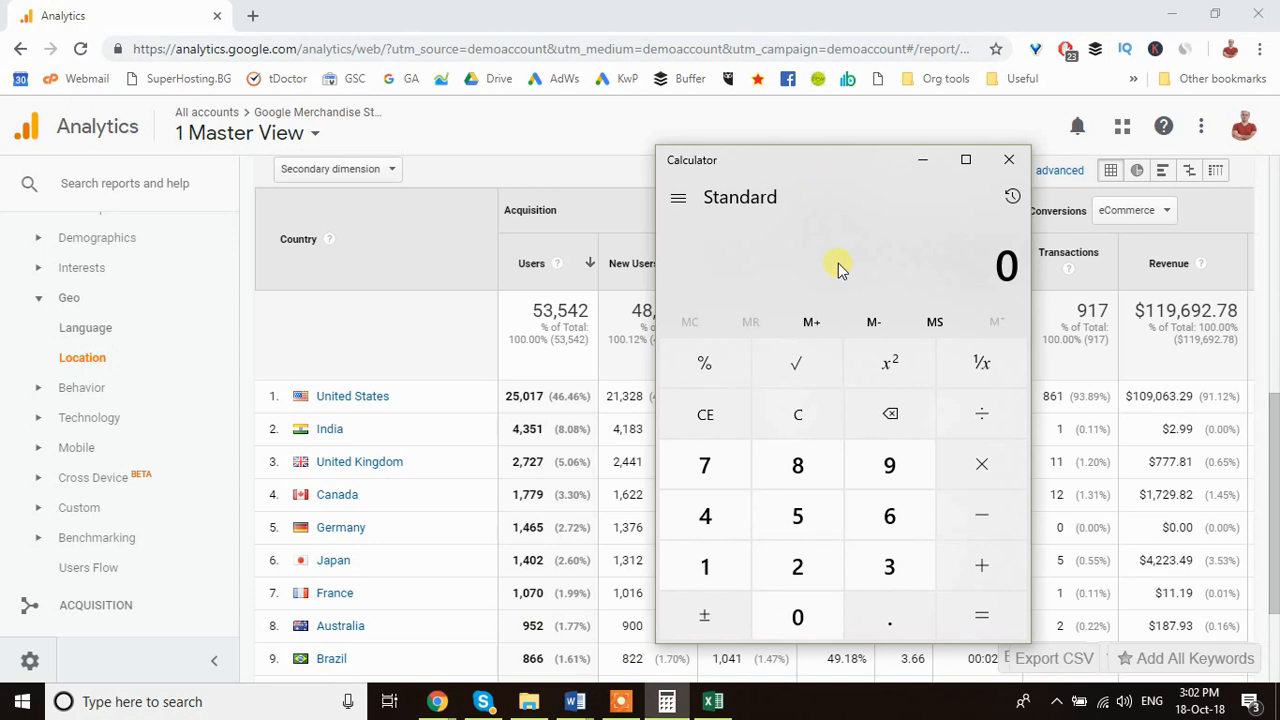
type("1")
type("09,")
type("0")
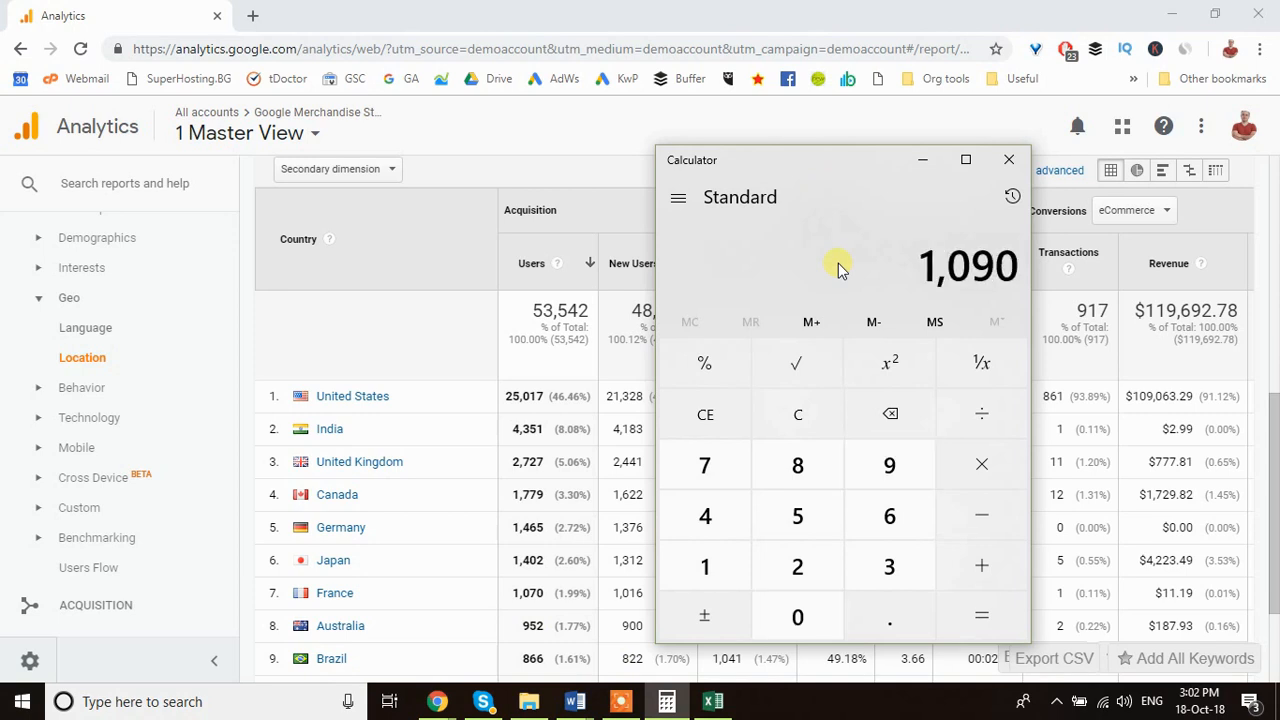
type("63")
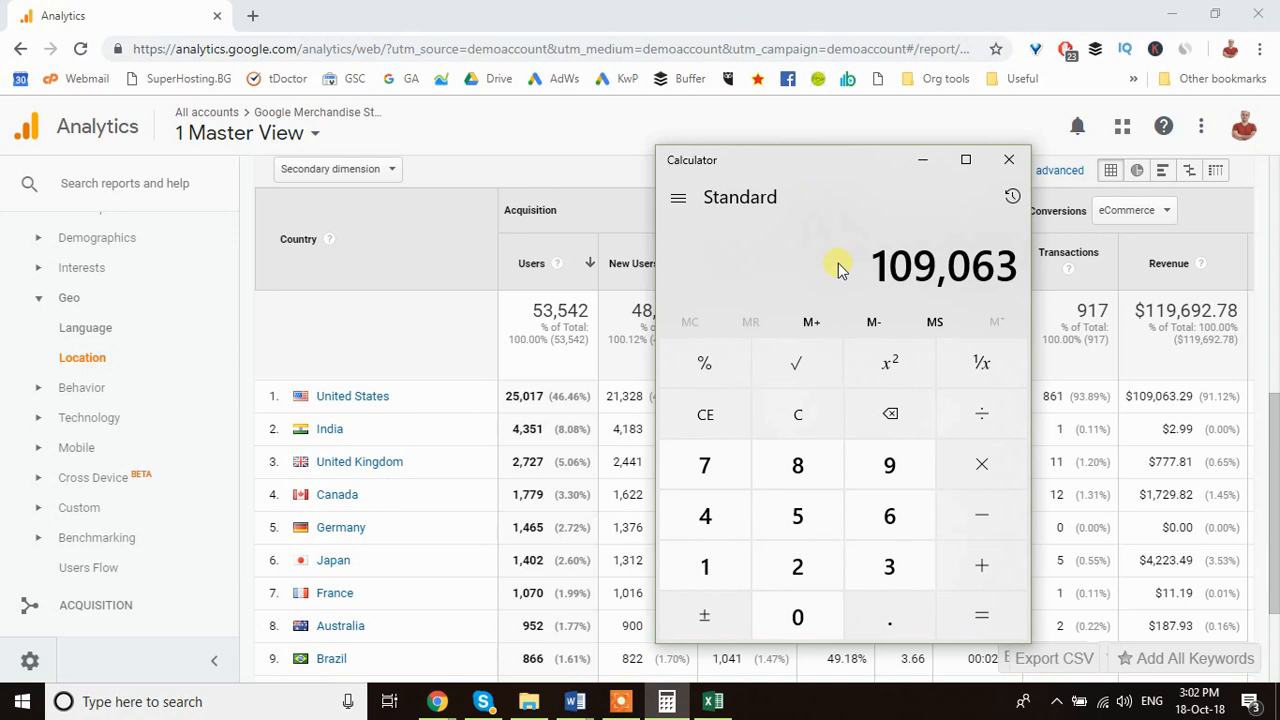
key("slash")
type("2")
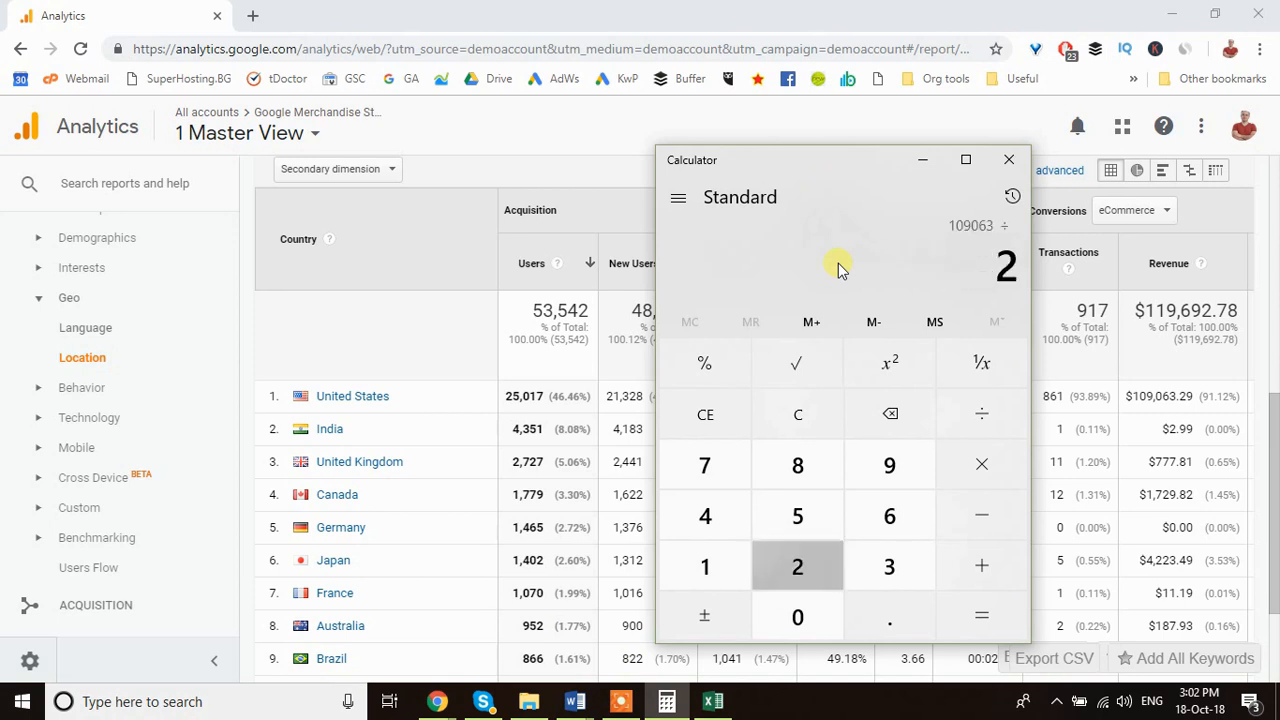
type("5,017")
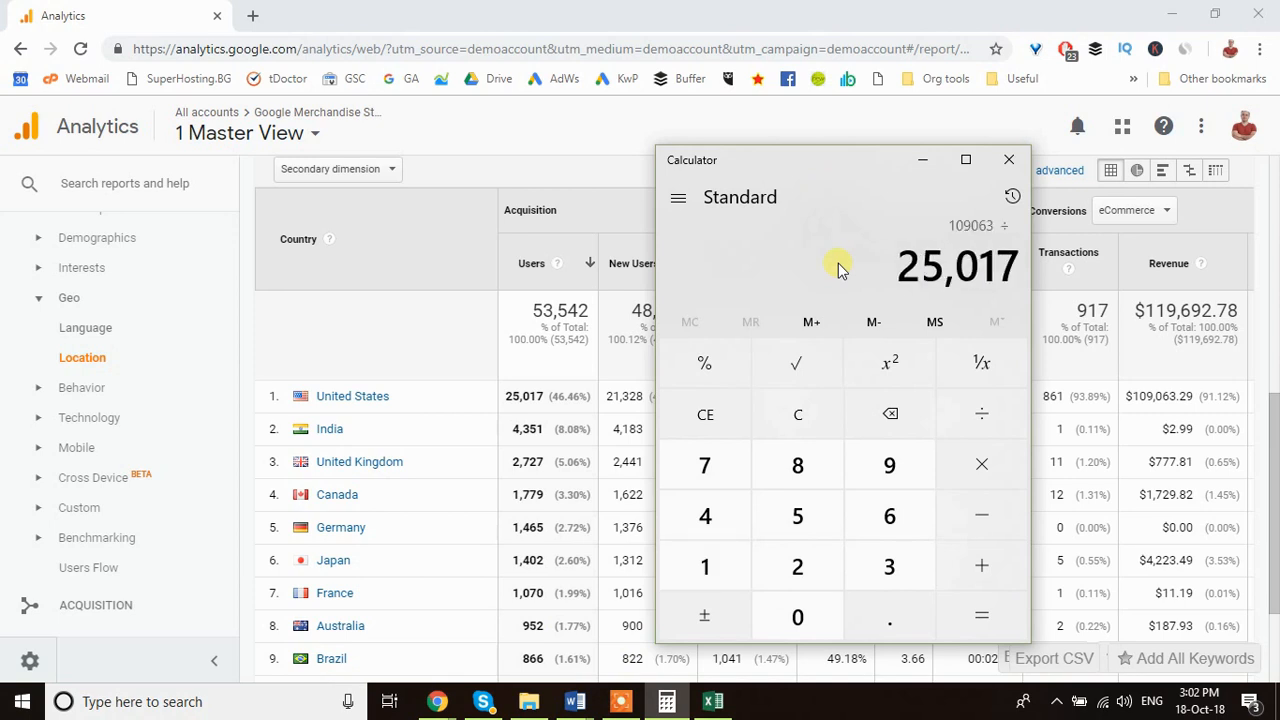
key("Return")
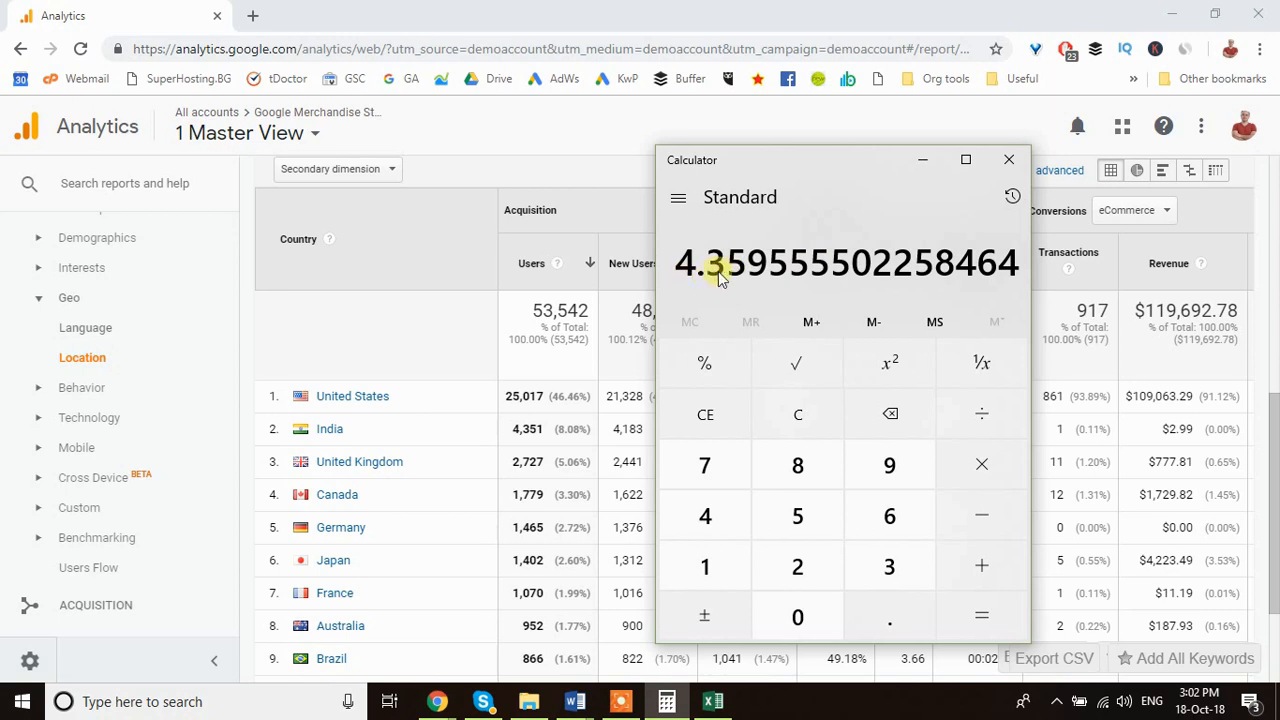
left_click(921, 163)
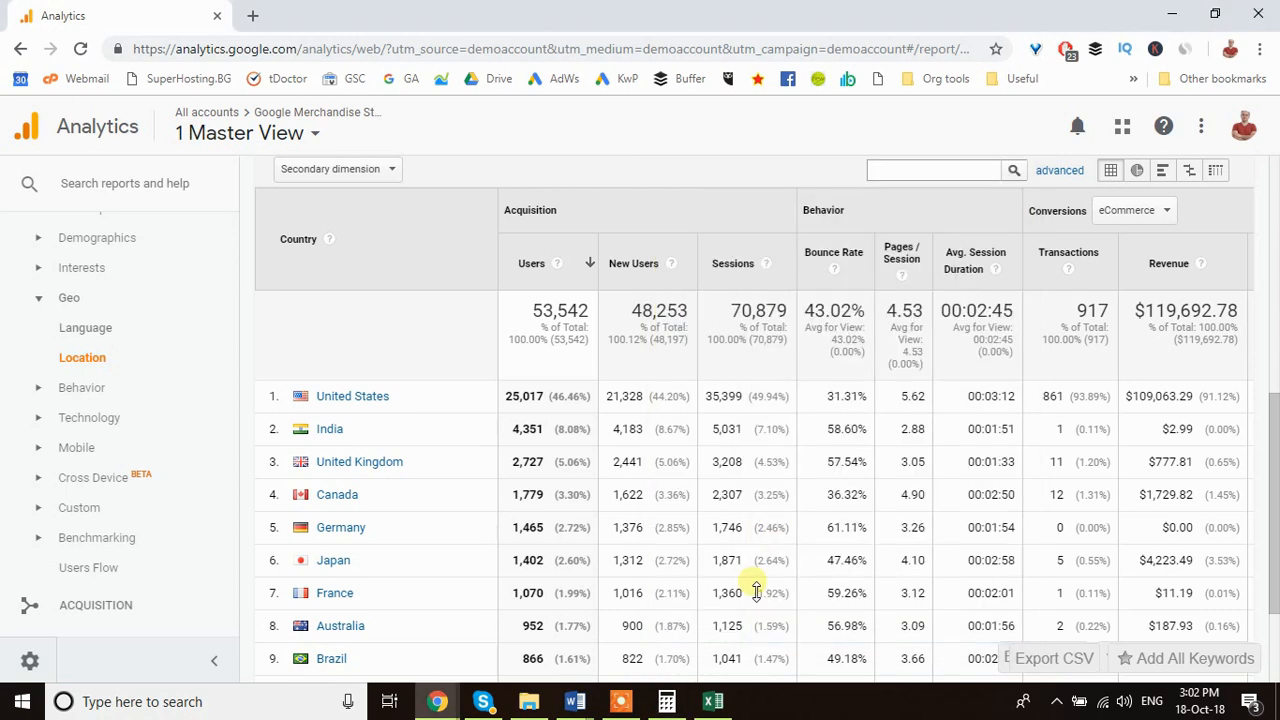
Switch to the geo location workbook in Excel and select Japan's country cell to review its revenue per user
left_click(716, 705)
left_click(915, 392)
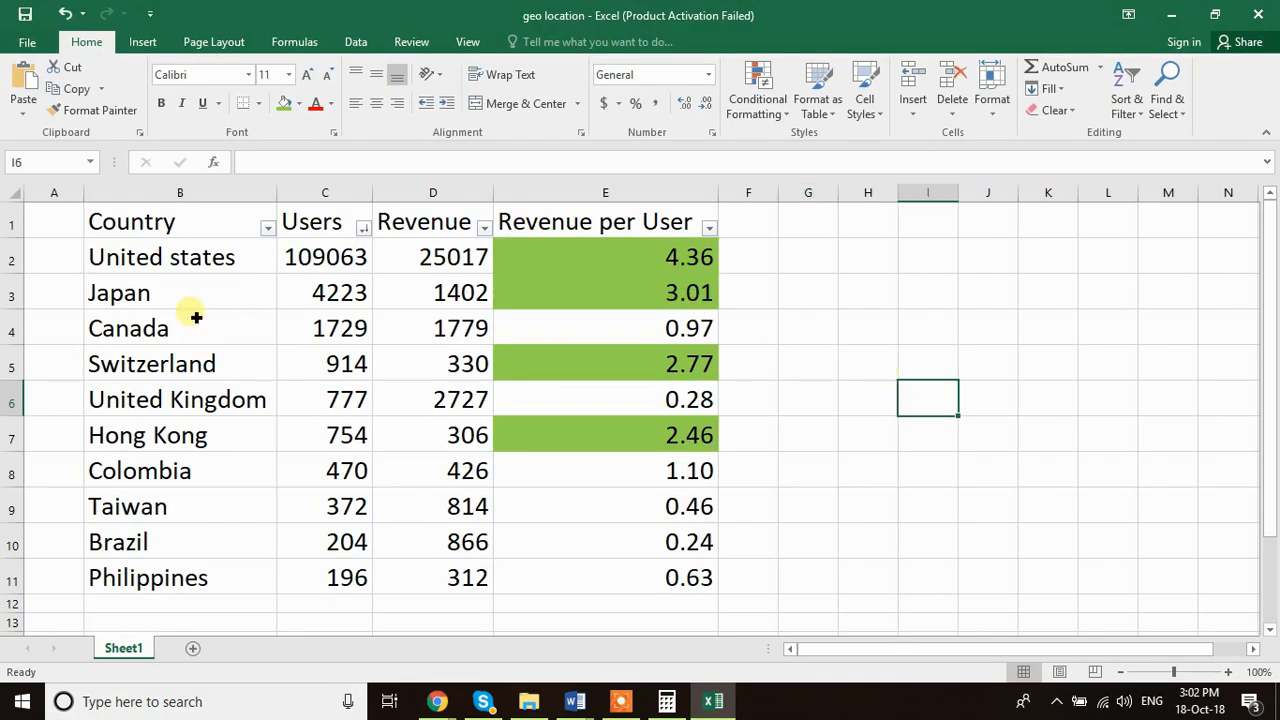
left_click(163, 299)
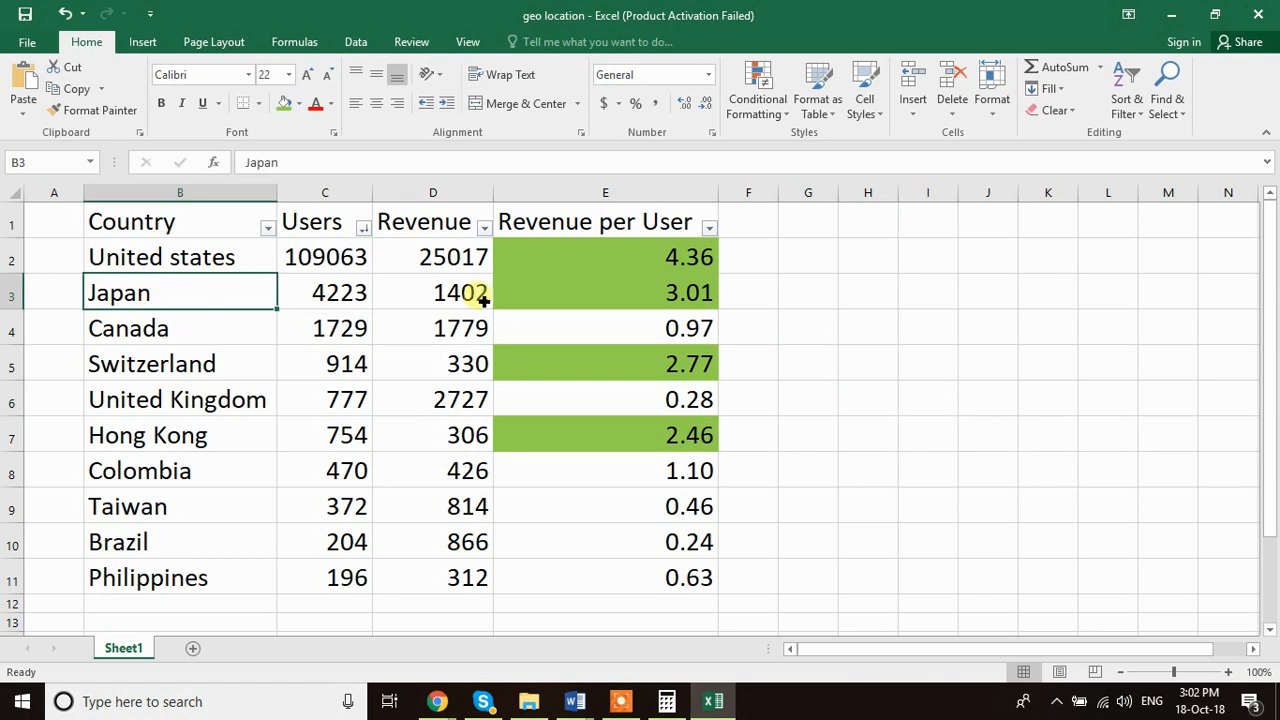
Review the revenue per user of Japan, Switzerland and Hong Kong, selecting the highlighted cells in turn
left_click(591, 293)
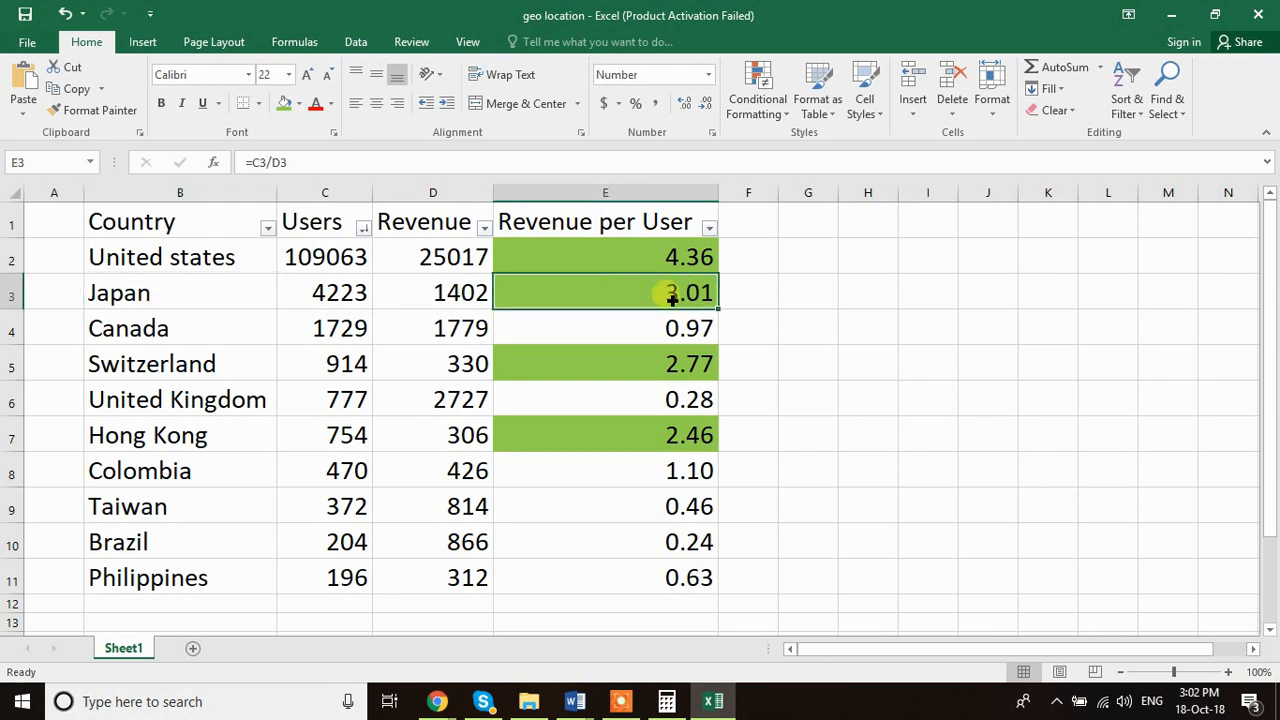
left_click(243, 367)
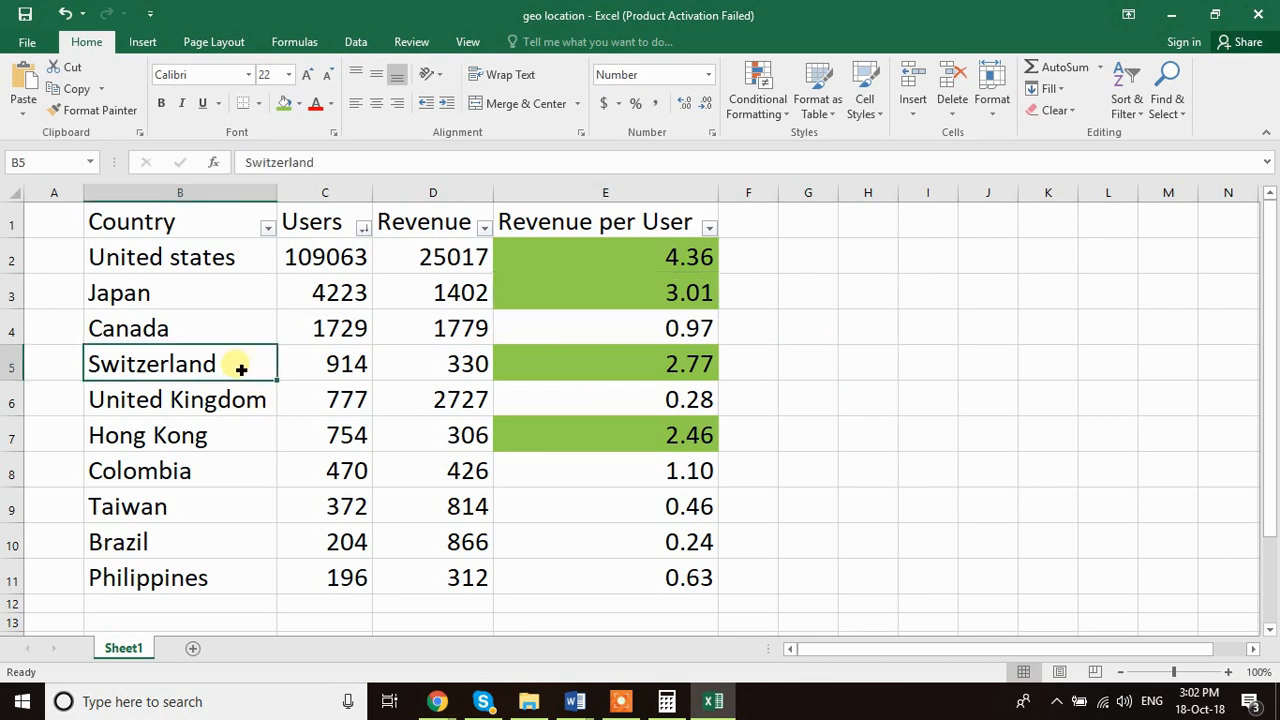
left_click(644, 374)
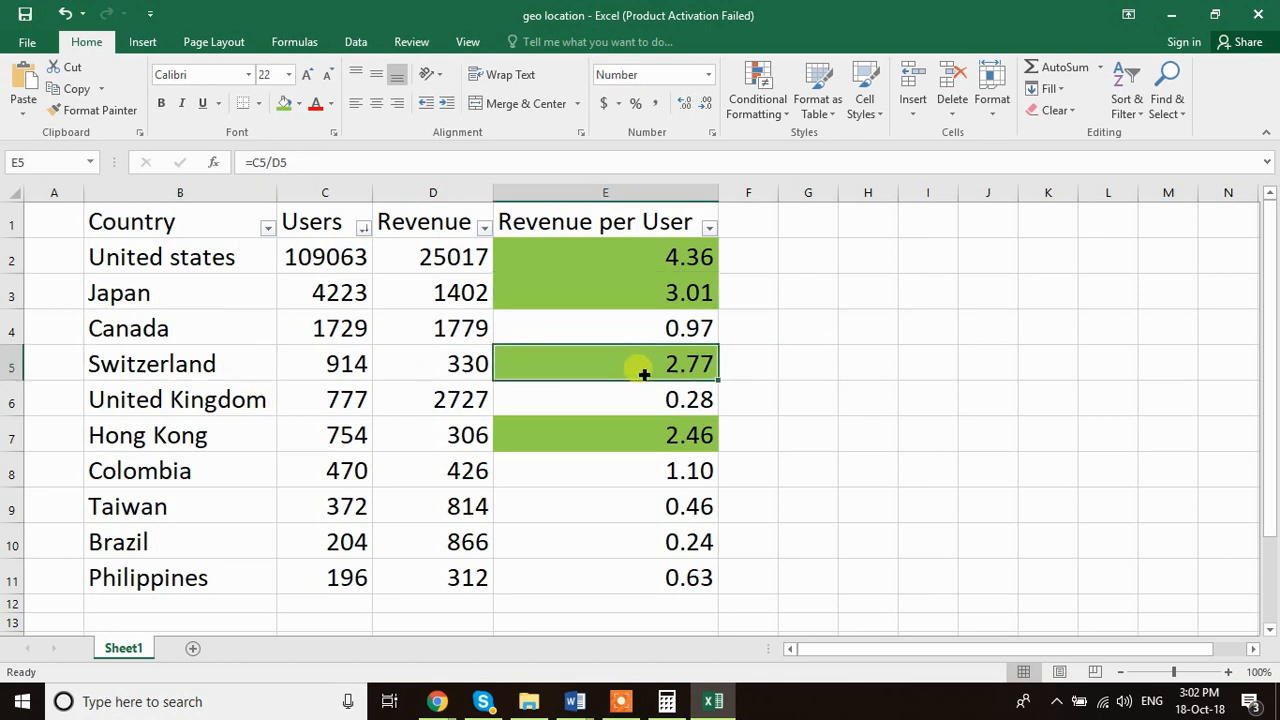
left_click(248, 442)
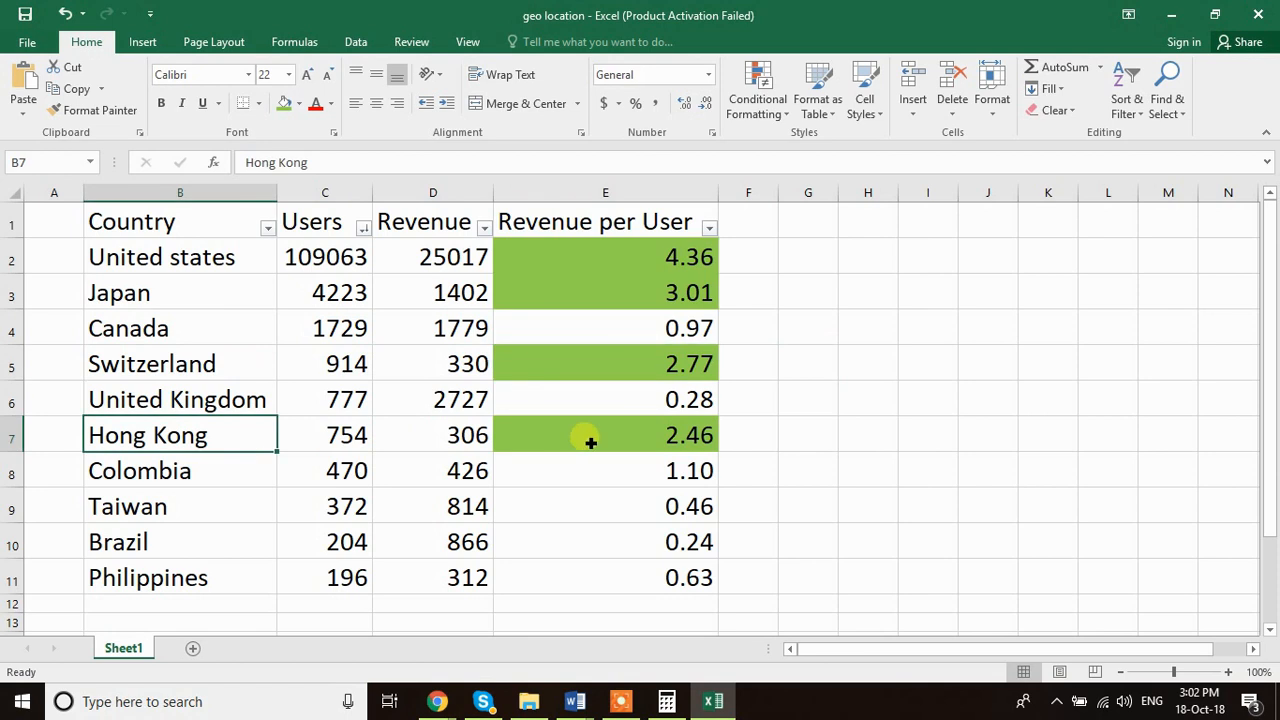
left_click(621, 444)
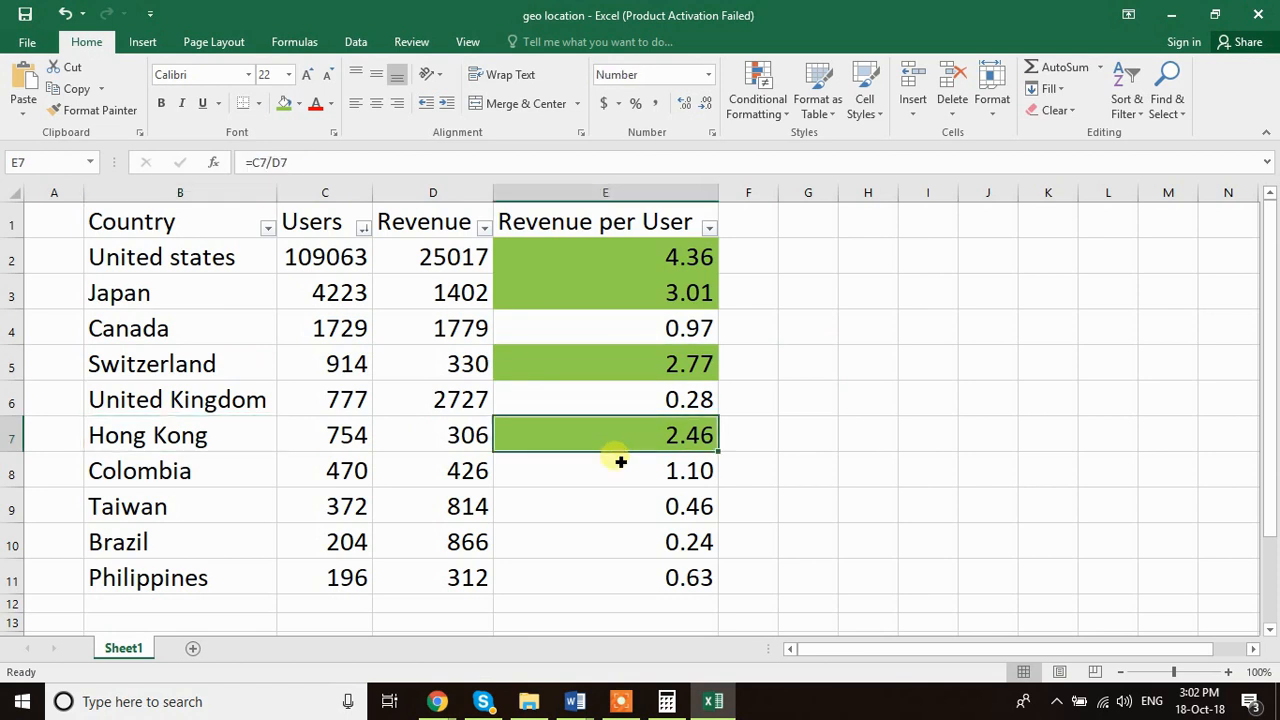
Compare the unshaded revenue per user cells from Colombia to the Philippines, along with those of Canada and the United Kingdom
left_click_drag(617, 474, 605, 572)
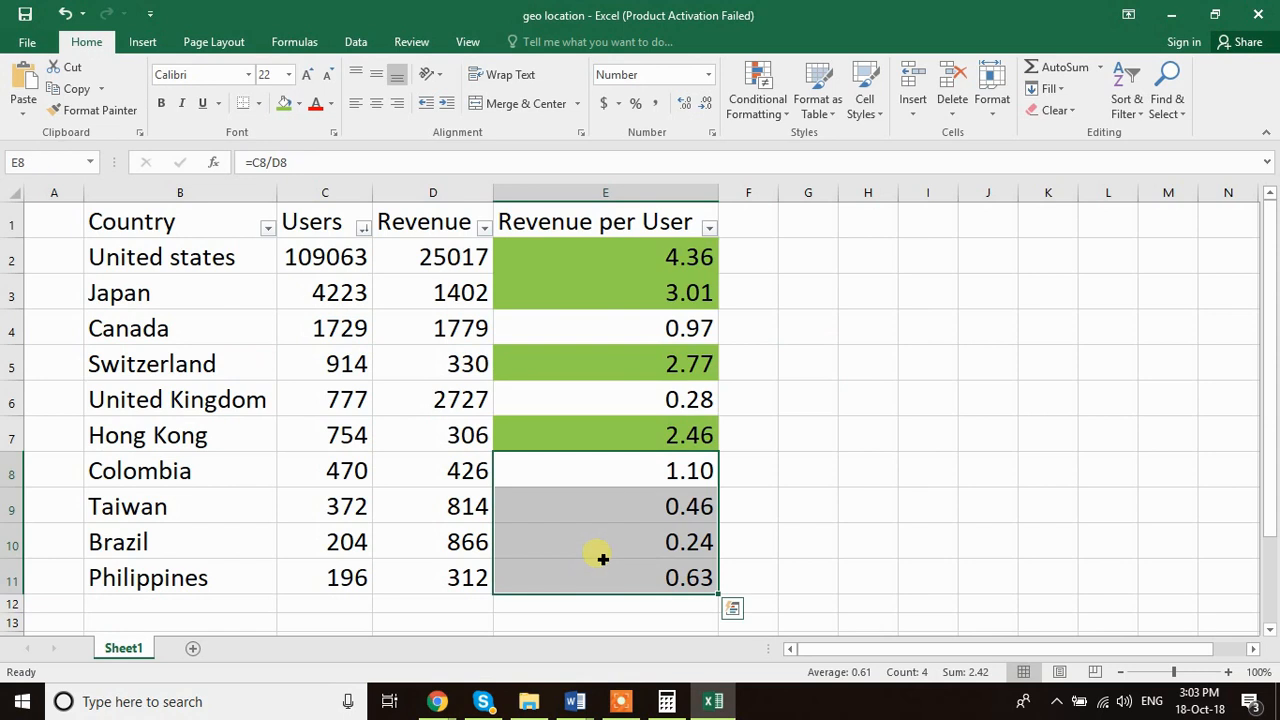
left_click(603, 557)
left_click(603, 484)
left_click_drag(601, 508, 594, 571)
left_click(624, 333)
left_click(600, 400)
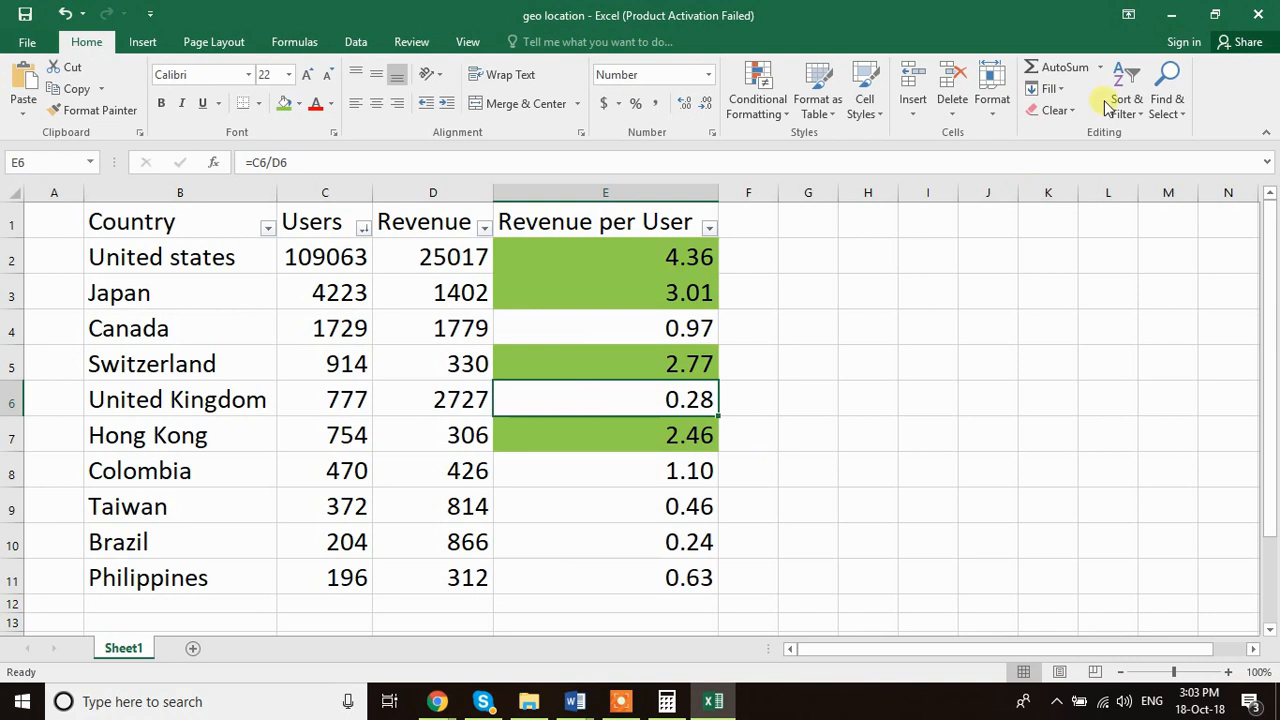
Minimize the workbook to return to the Google Analytics location report, and highlight Japan's rank, user count and bounce rate
left_click(1172, 15)
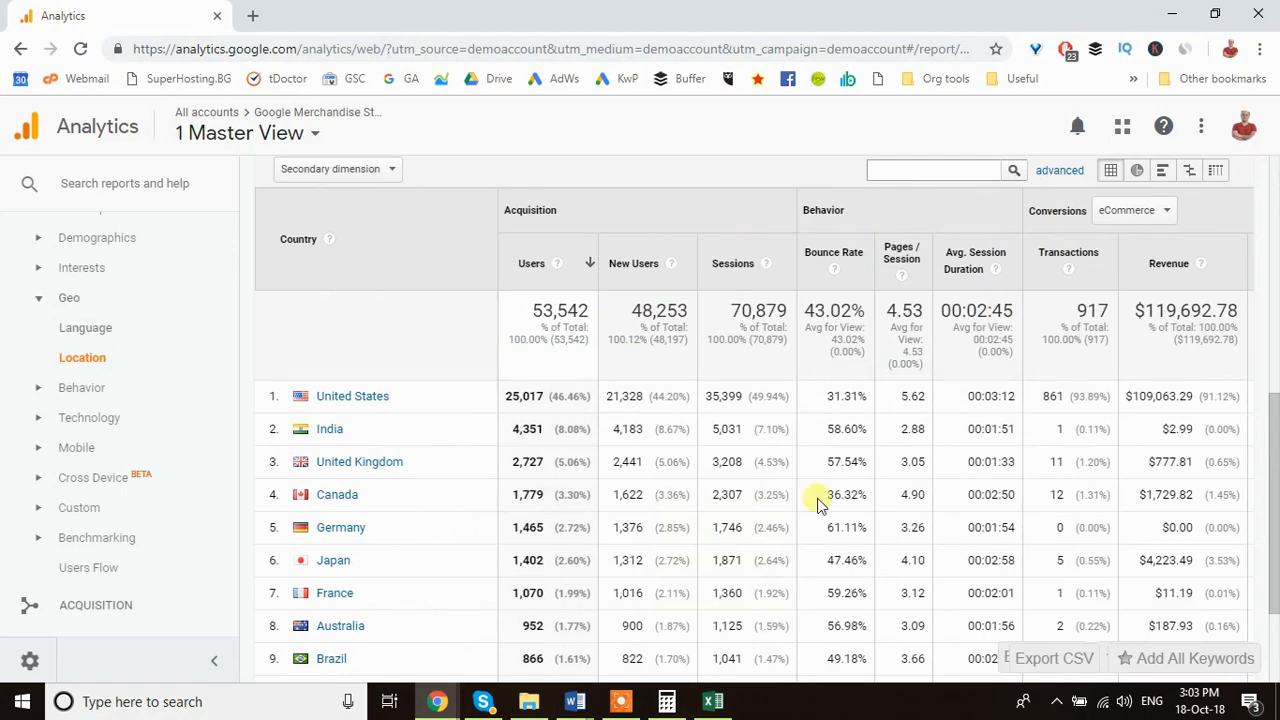
double_click(273, 561)
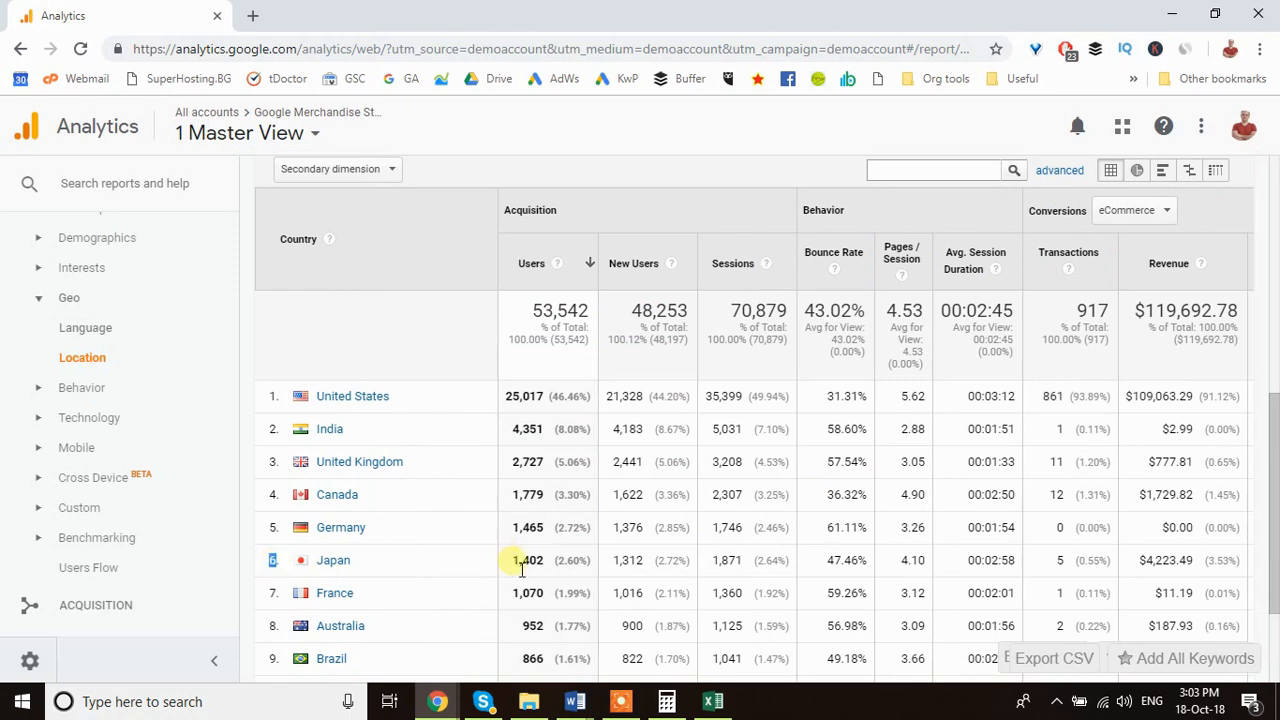
left_click_drag(520, 566, 549, 570)
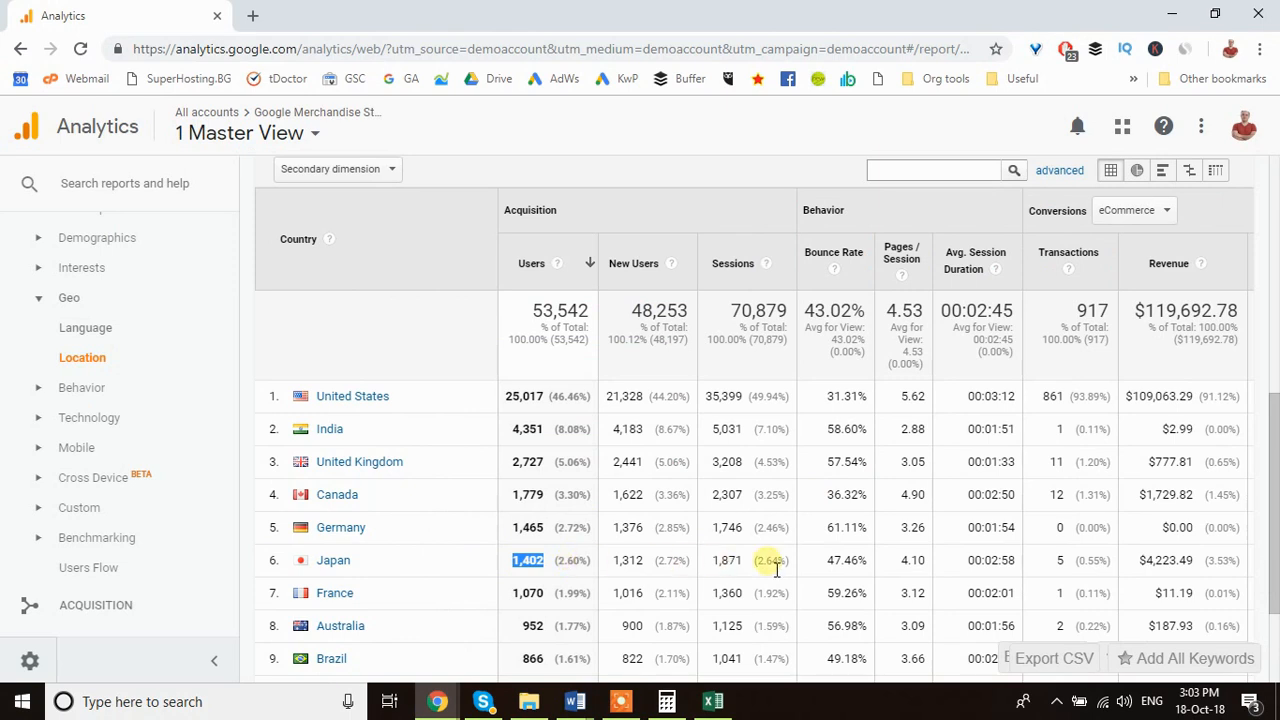
left_click_drag(824, 565, 874, 568)
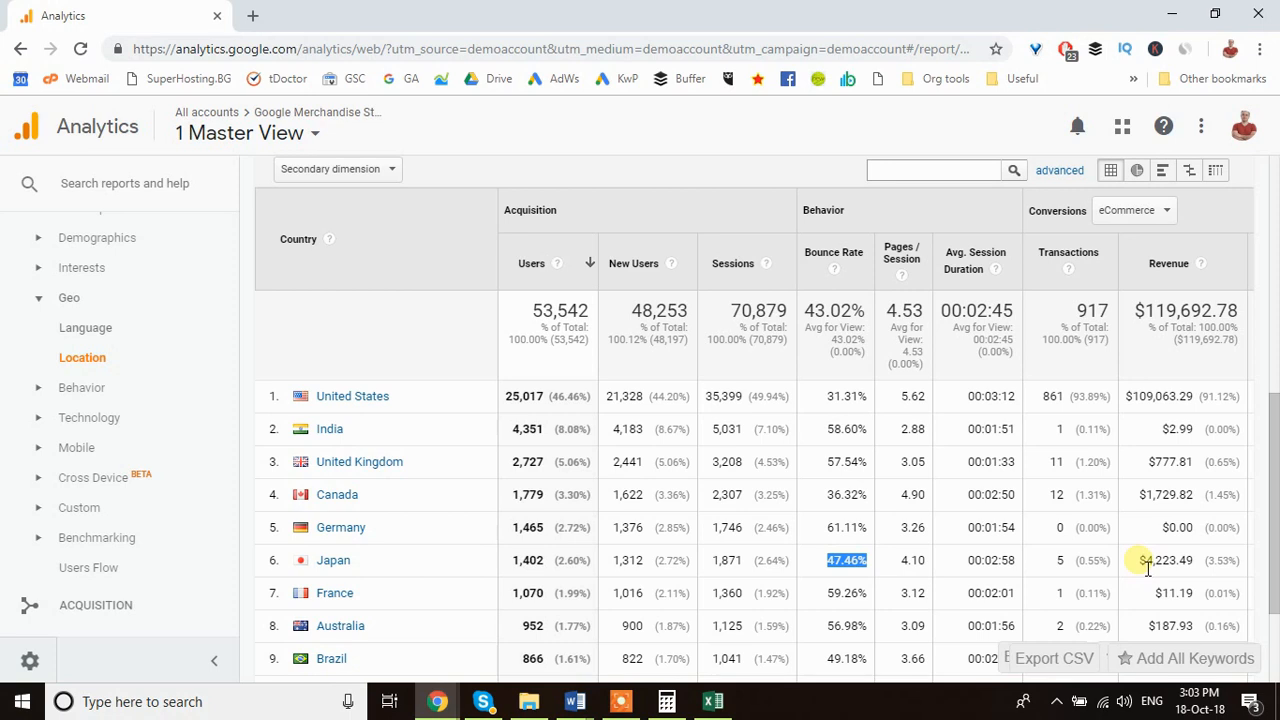
Re-examine Japan's bounce rate in the country table, highlighting the figure again
left_click(840, 562)
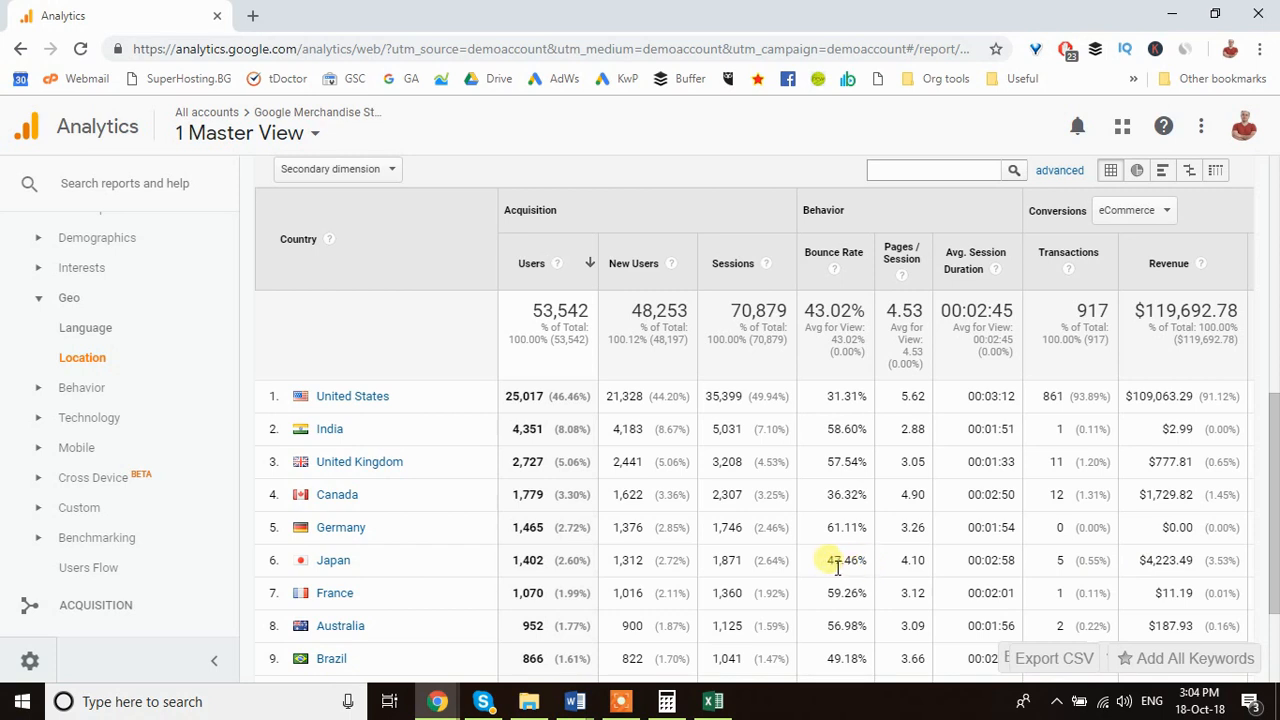
left_click_drag(826, 563, 873, 566)
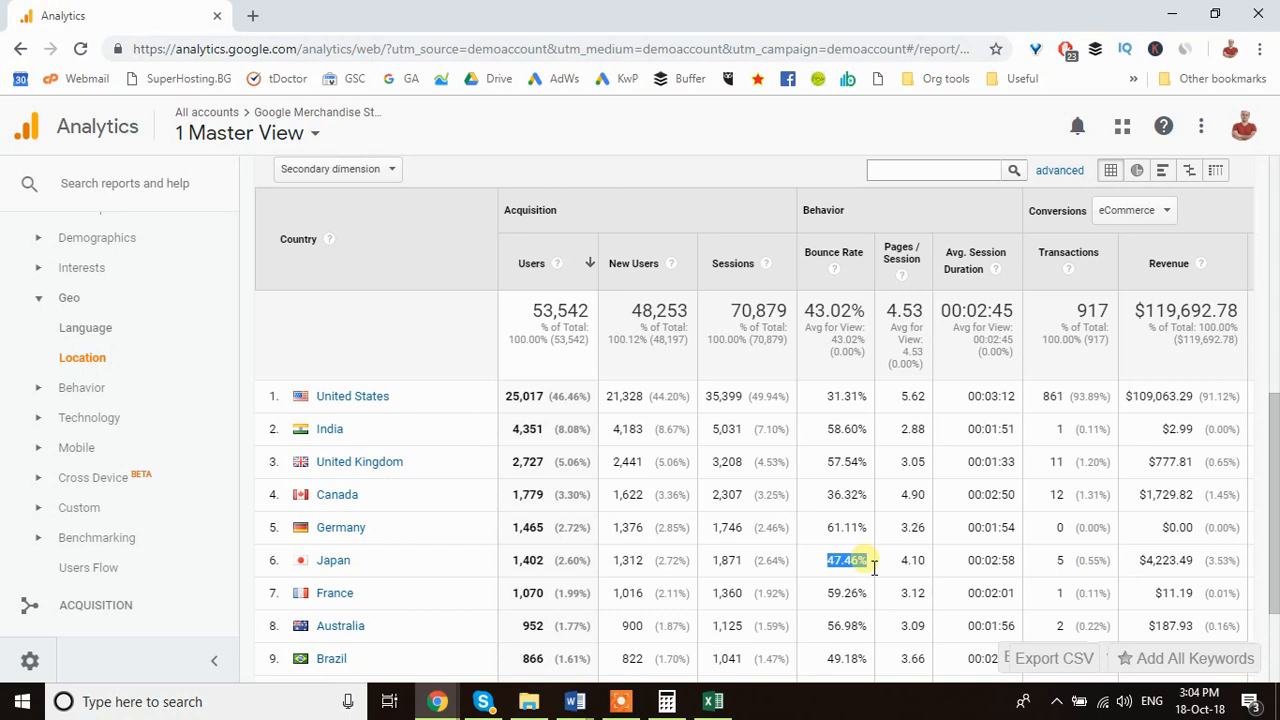
left_click(873, 566)
left_click_drag(873, 566, 824, 562)
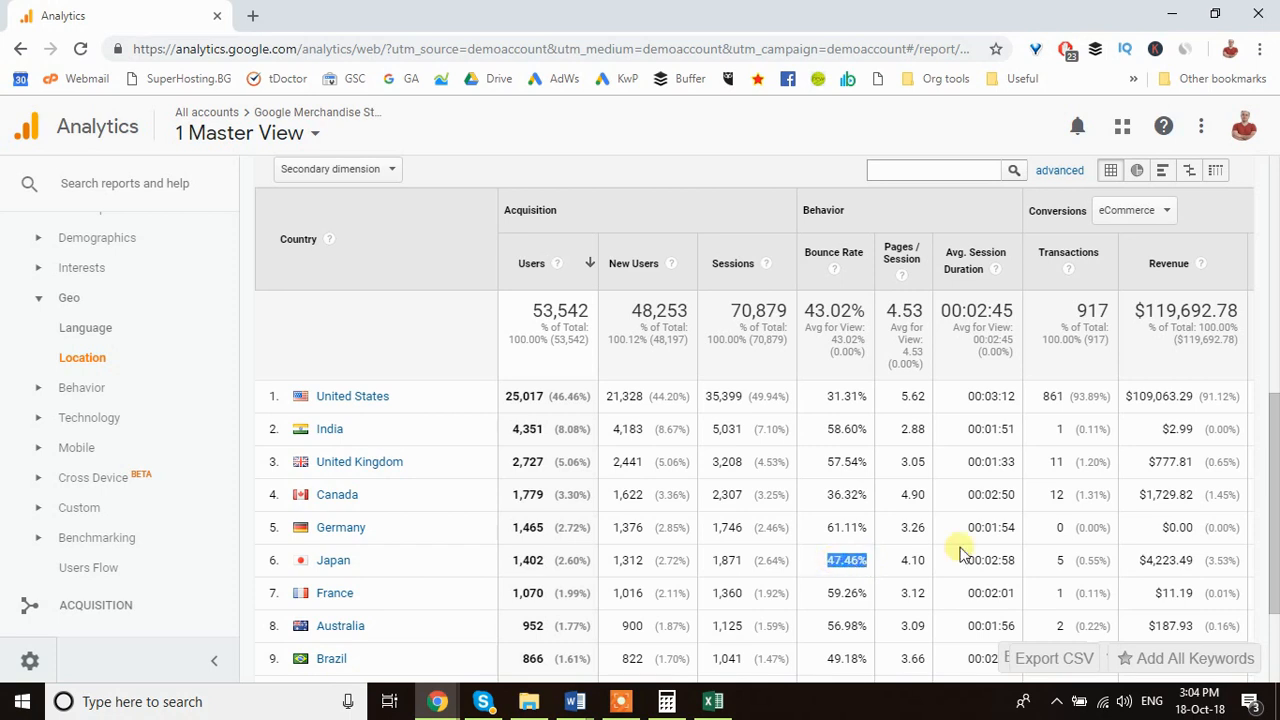